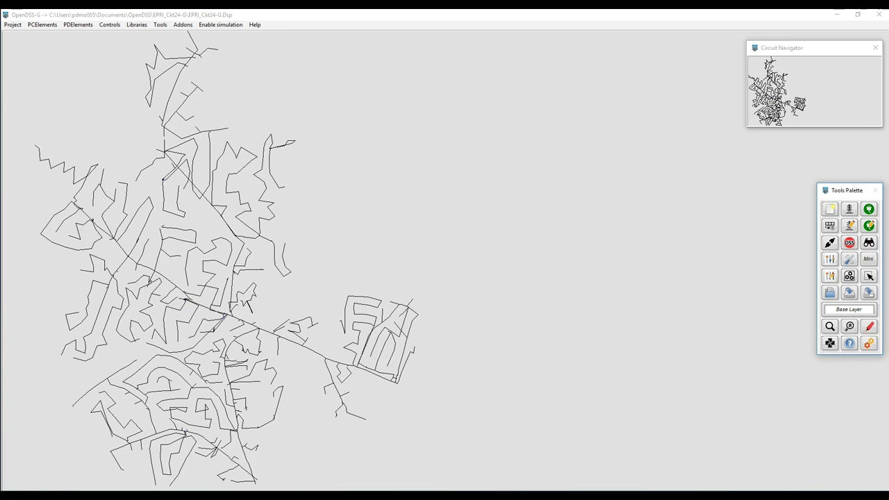
# Flag the first transformer-type element on the circuit and give its marker the blue highlight color.
pyautogui.click(869, 327)
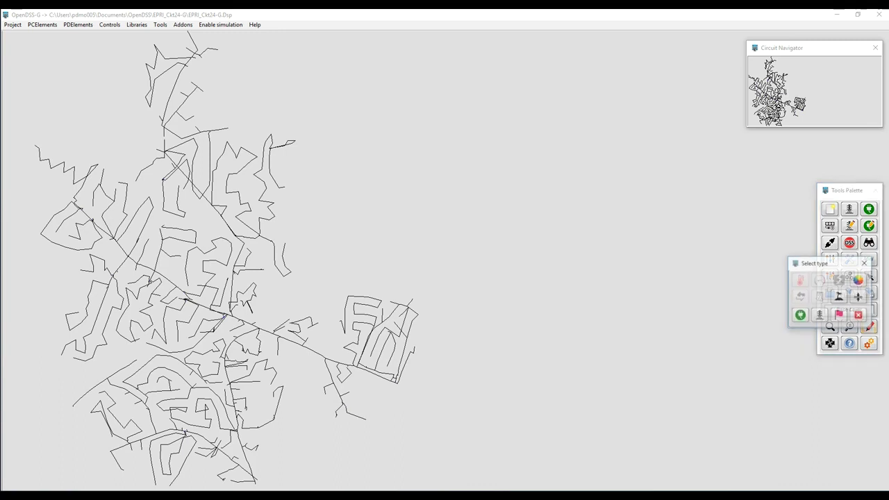
pyautogui.click(836, 315)
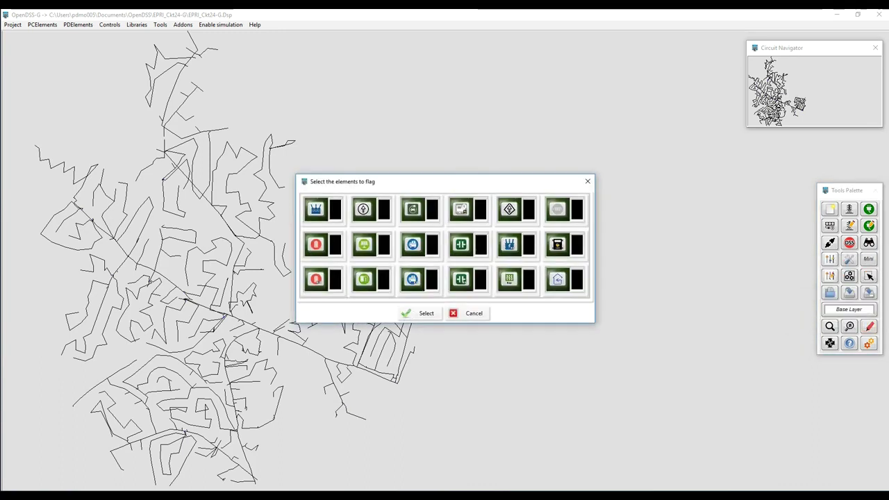
pyautogui.moveTo(426, 184); pyautogui.dragTo(597, 164)
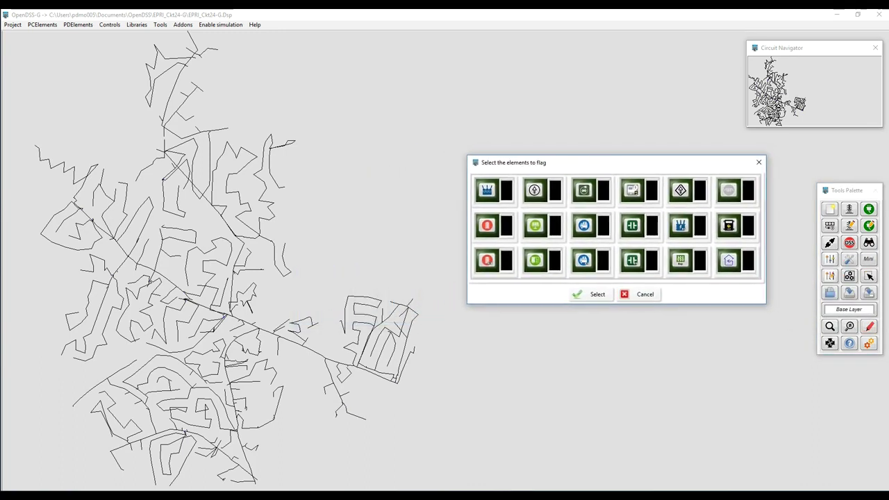
pyautogui.click(487, 190)
pyautogui.click(507, 191)
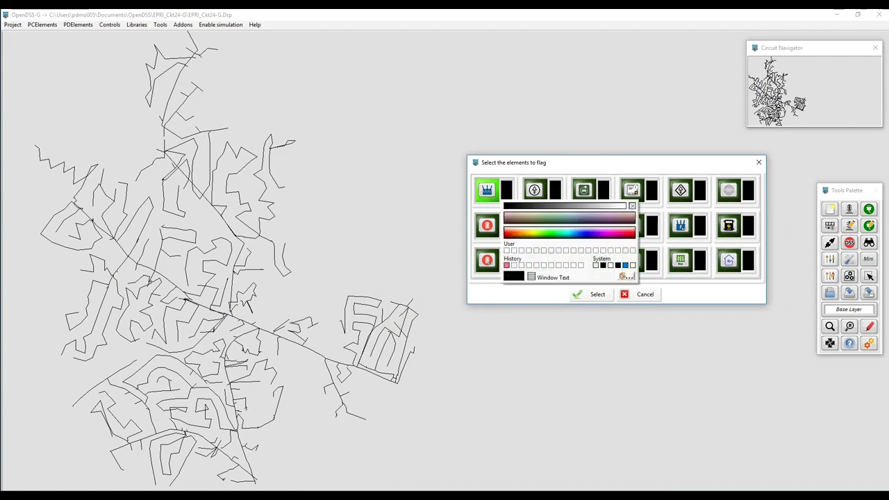
pyautogui.click(626, 266)
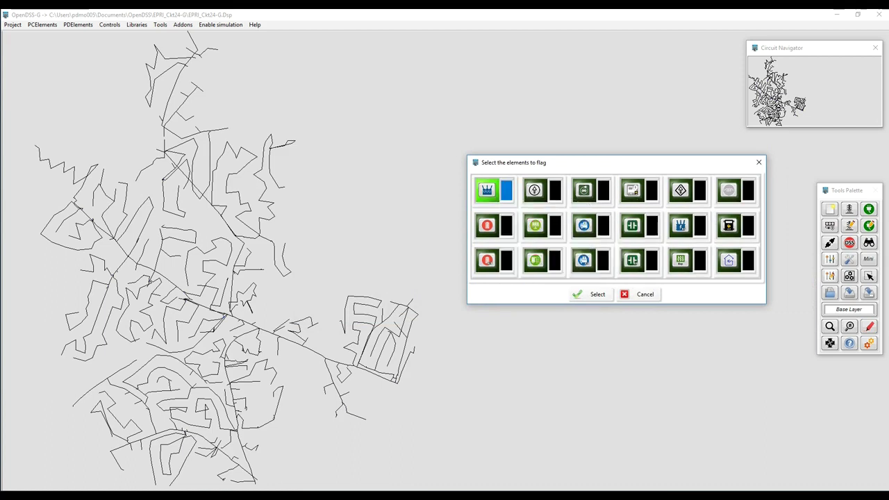
pyautogui.click(591, 294)
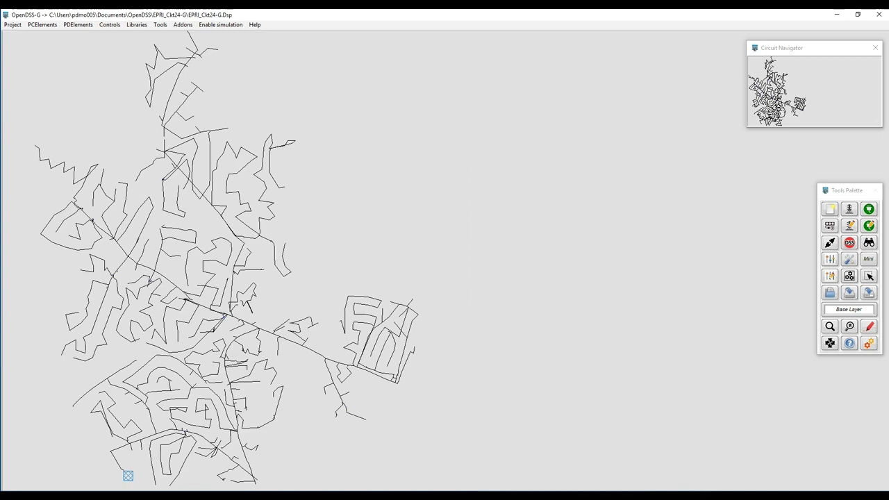
# Add the regulator to the elements to flag and set its marker color to red.
pyautogui.click(869, 326)
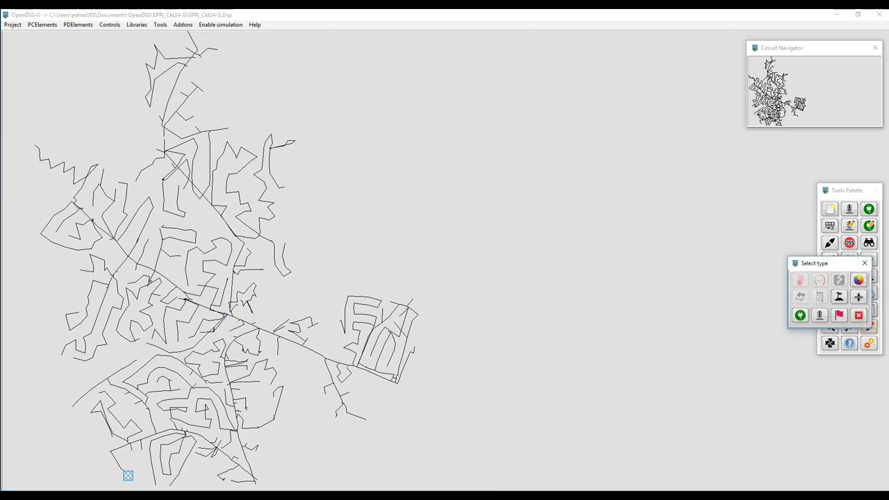
pyautogui.click(840, 316)
pyautogui.click(510, 244)
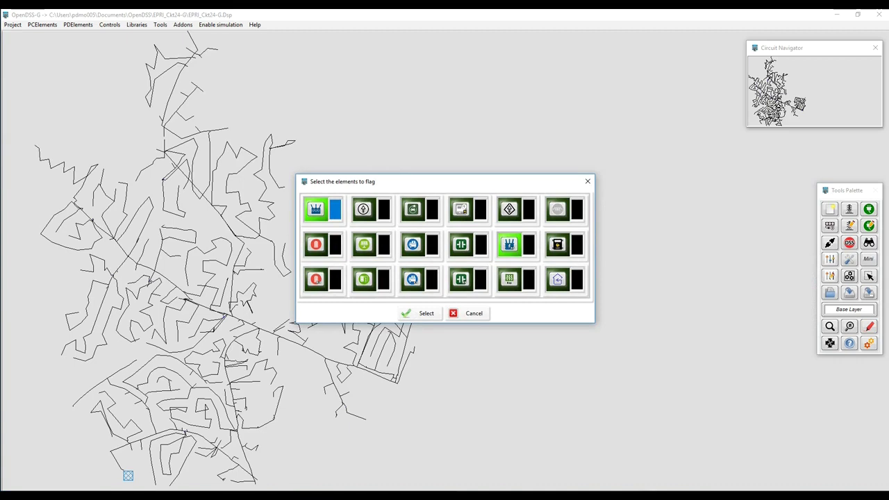
pyautogui.click(529, 245)
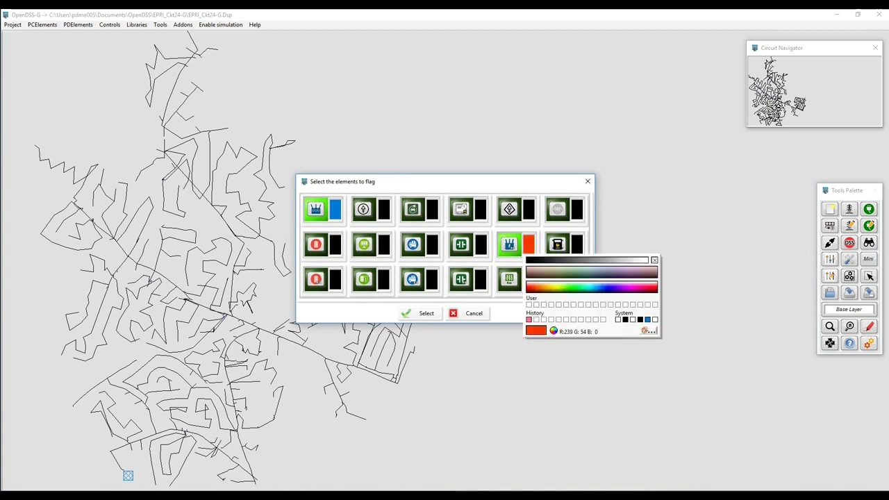
pyautogui.click(530, 287)
# Add the capacitor in the middle row to the flagged elements and color it with the blue highlight.
pyautogui.click(461, 244)
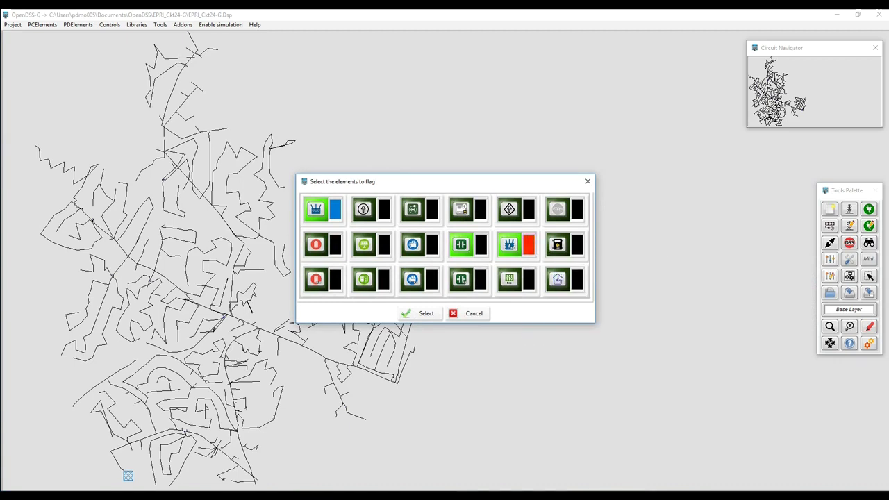
pyautogui.click(481, 245)
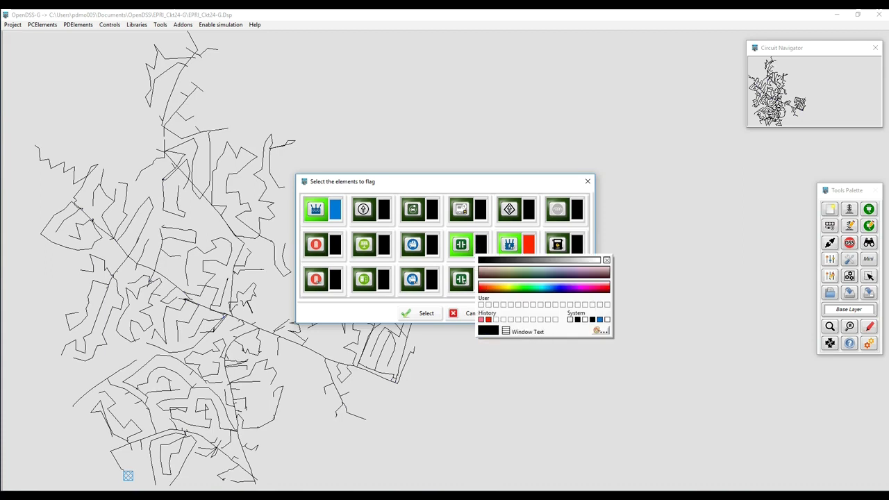
pyautogui.click(600, 319)
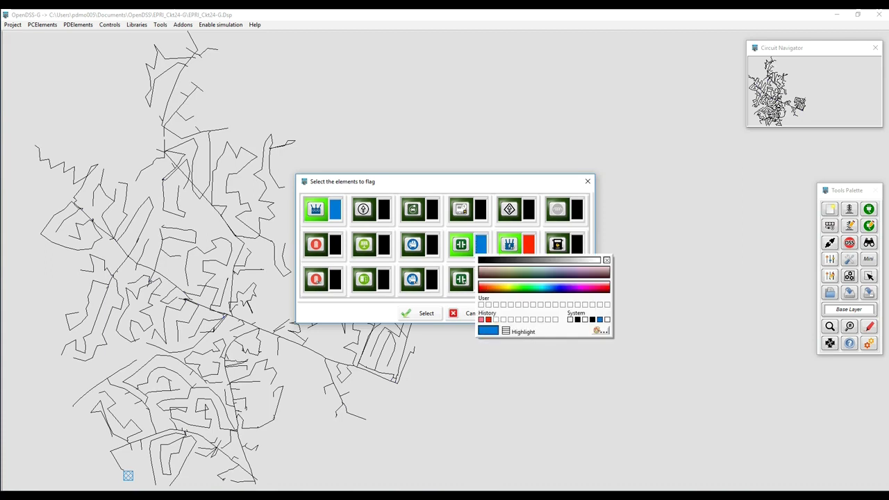
pyautogui.click(600, 319)
# Flag the capacitor-type element in the bottom row in green and apply the flag selection to the circuit.
pyautogui.click(462, 280)
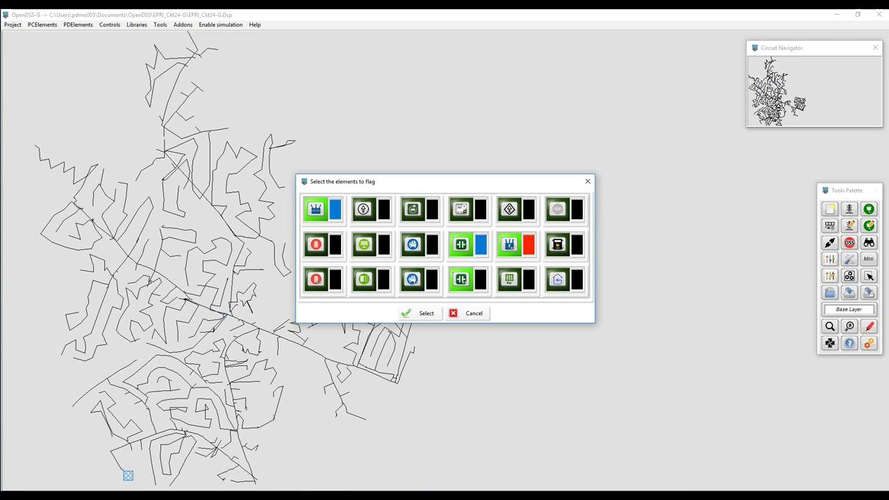
pyautogui.click(481, 279)
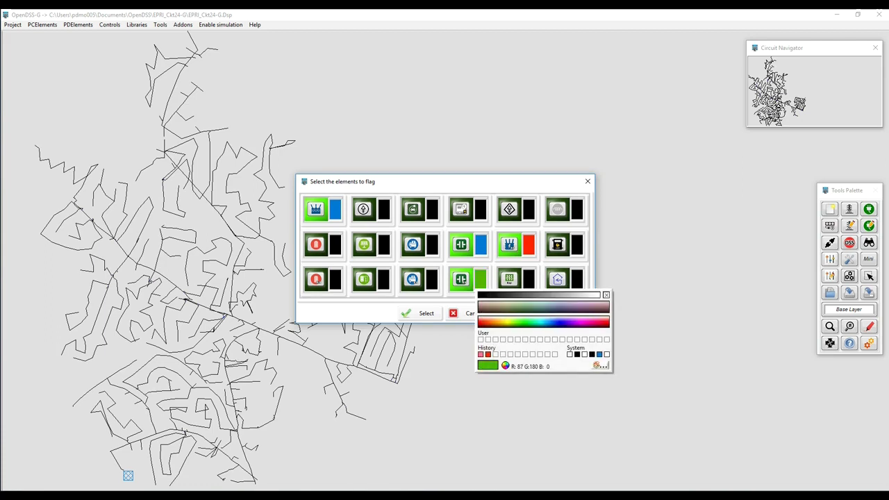
pyautogui.click(510, 321)
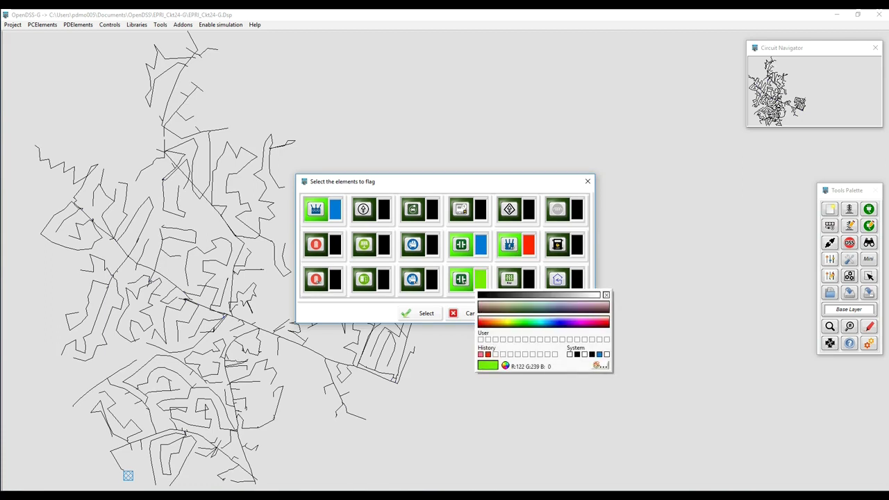
pyautogui.click(512, 322)
pyautogui.click(421, 314)
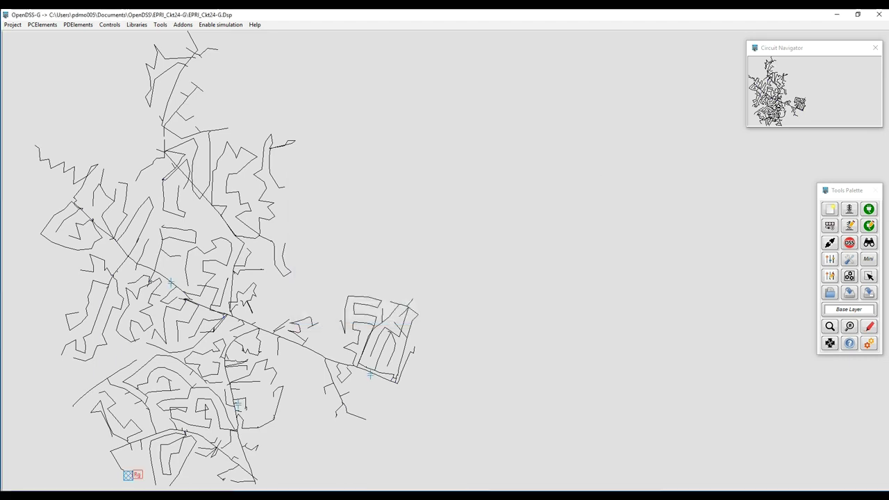
# Mark all transformers on the circuit using the power delivery elements list.
pyautogui.click(869, 327)
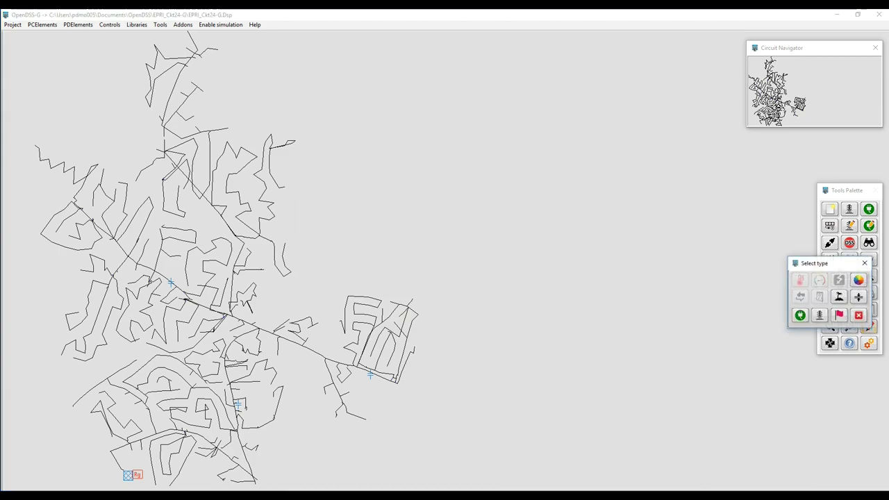
pyautogui.click(820, 316)
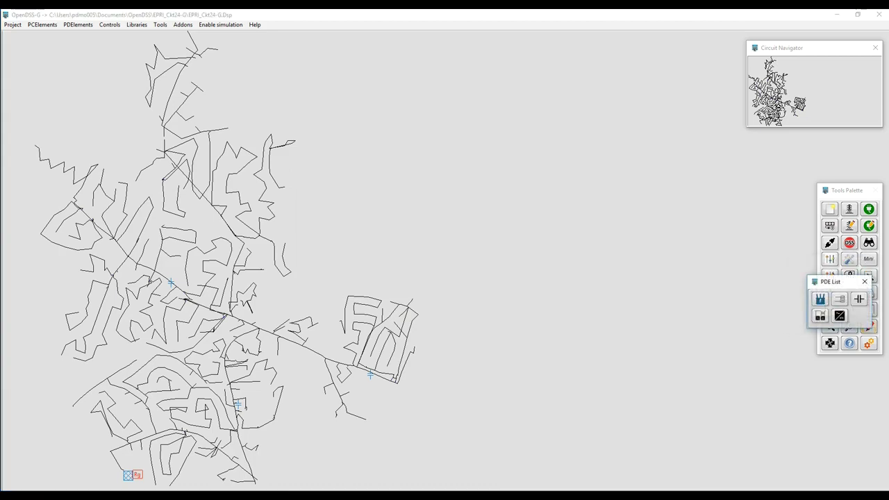
pyautogui.click(821, 300)
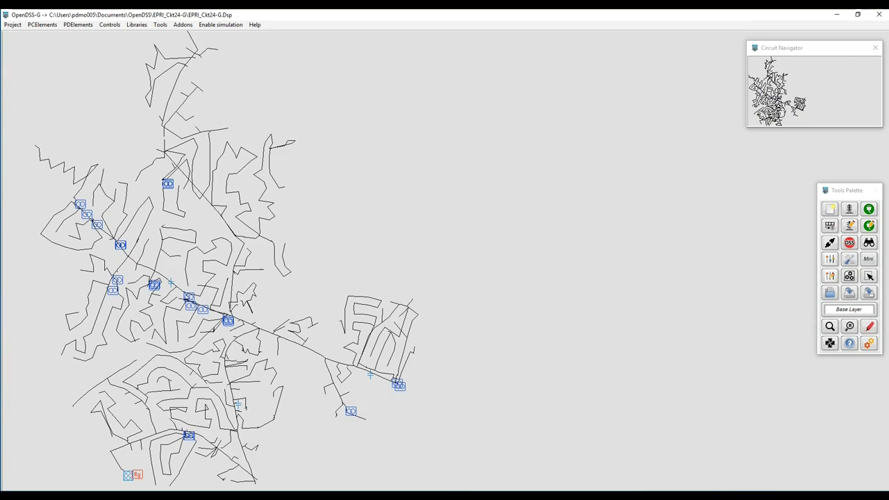
# Zoom into the main feeder and examine the transformer and capacitor markers along it.
pyautogui.rightClick(452, 284)
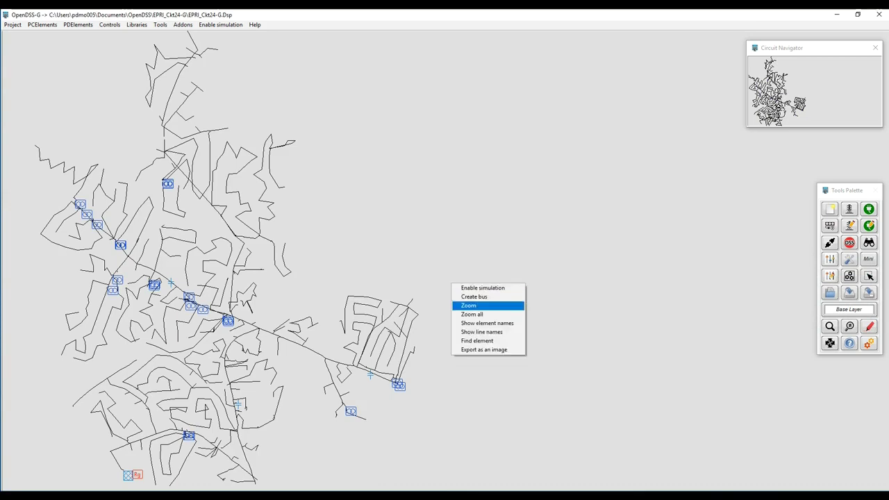
pyautogui.click(469, 306)
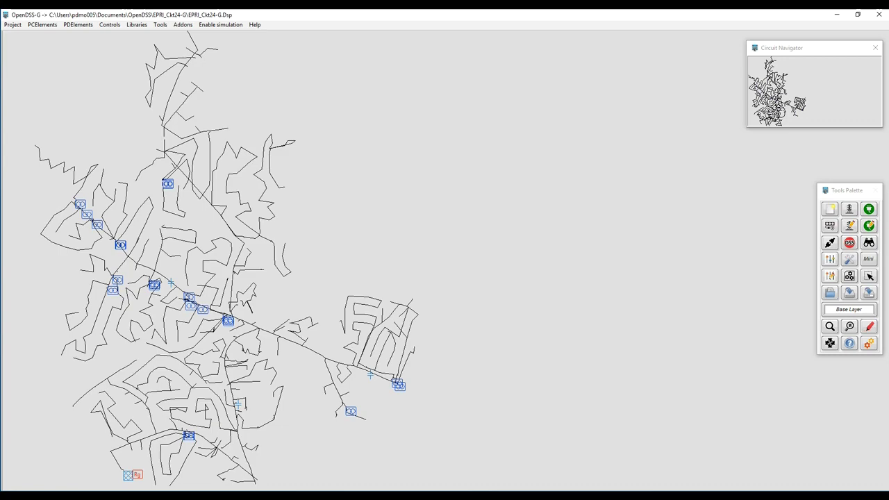
pyautogui.moveTo(180, 291); pyautogui.dragTo(335, 377)
pyautogui.moveTo(305, 209)
pyautogui.mouseDown()
pyautogui.moveTo(478, 296)
pyautogui.moveTo(513, 339)
pyautogui.mouseUp()
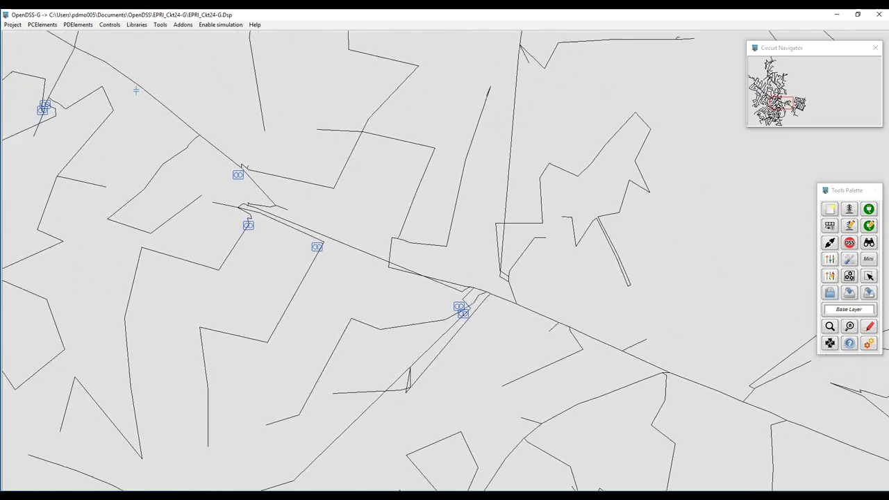
pyautogui.moveTo(136, 91); pyautogui.dragTo(379, 254)
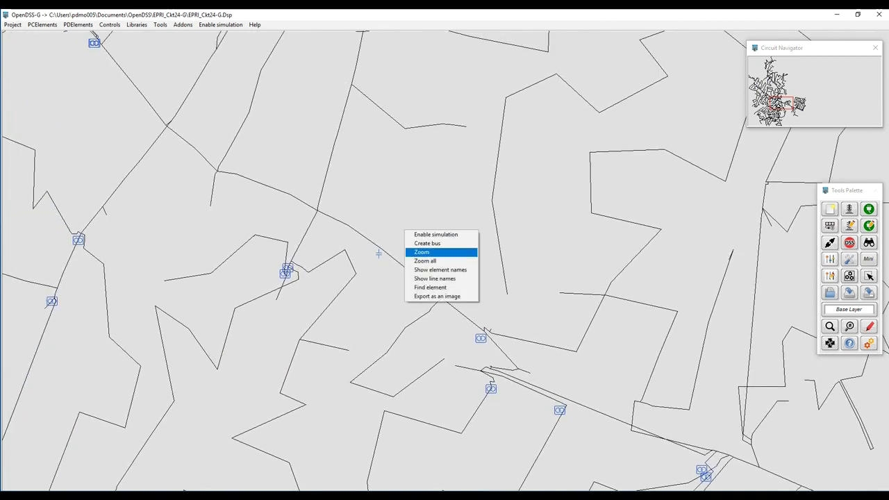
# Show the element names around the flagged capacitor on the main feeder and hide them again.
pyautogui.click(442, 269)
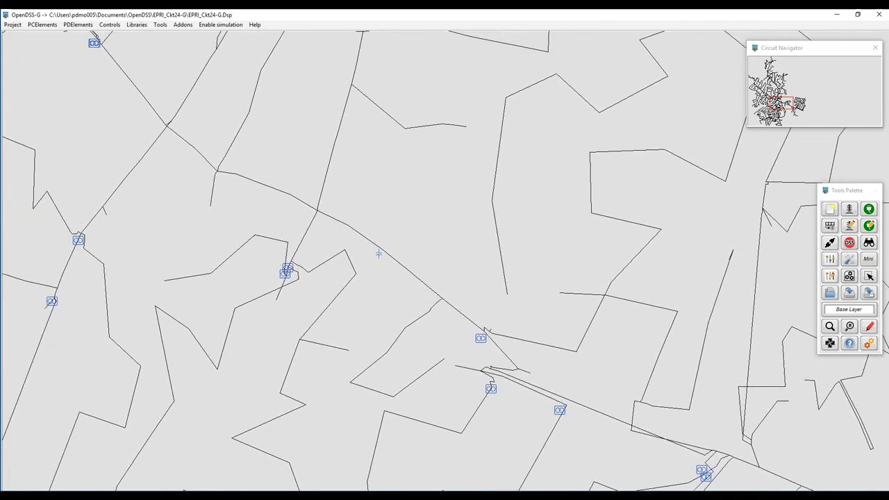
pyautogui.moveTo(379, 256); pyautogui.dragTo(413, 217)
pyautogui.rightClick(475, 184)
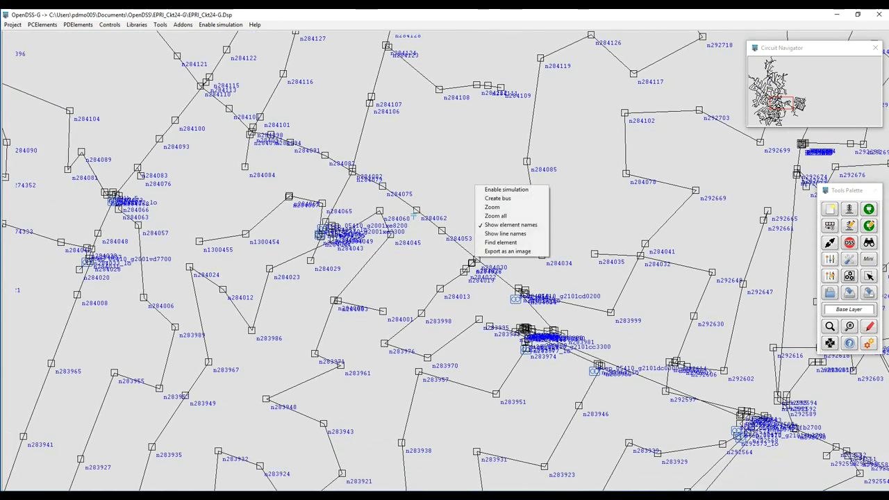
pyautogui.click(503, 226)
# Zoom back out to view the whole circuit.
pyautogui.rightClick(413, 215)
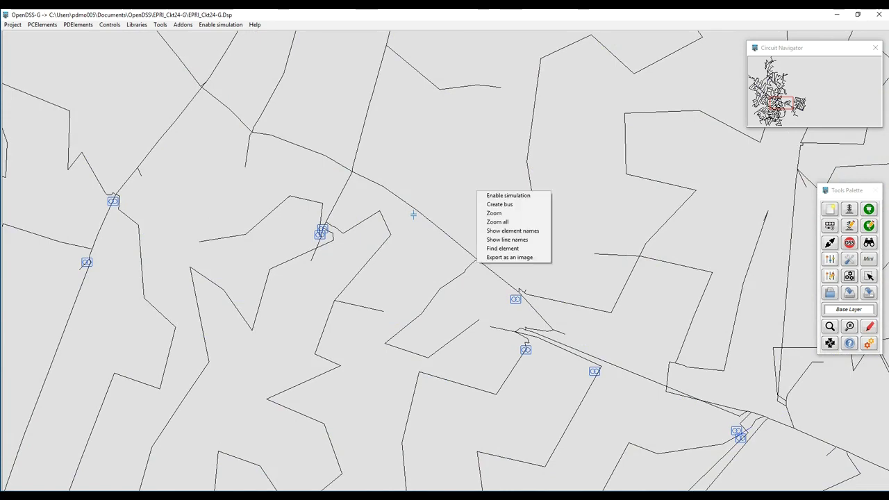
pyautogui.press('Down')
pyautogui.press('Down')
pyautogui.press('Down')
pyautogui.press('Down')
pyautogui.press('Down')
pyautogui.press('Down')
pyautogui.press('Return')
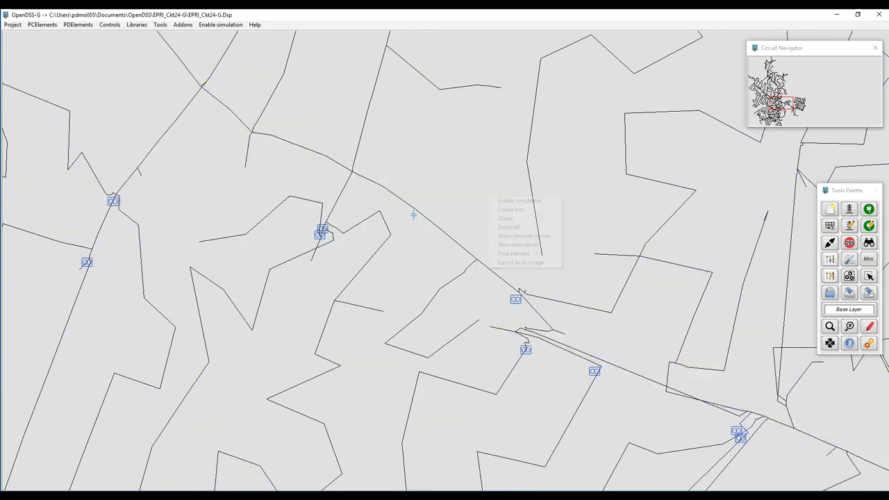
pyautogui.click(508, 226)
pyautogui.scroll(-3, 414, 215)
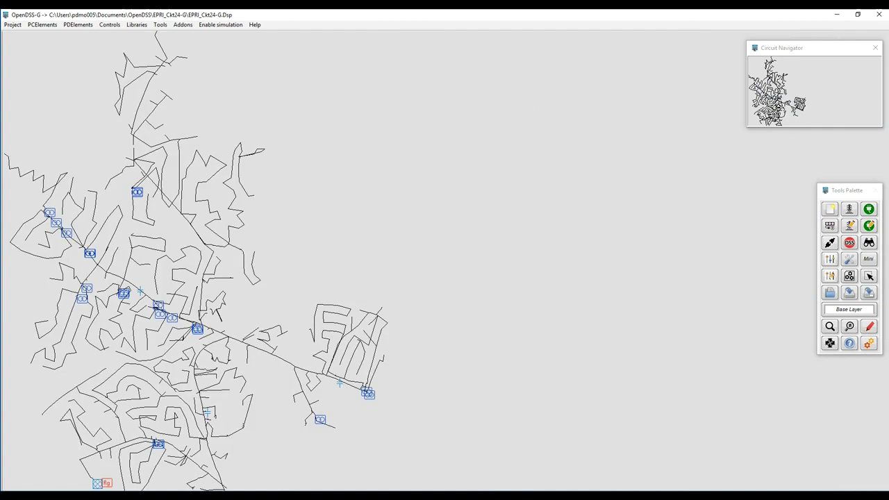
# Remove the transformer markers from the circuit.
pyautogui.click(870, 327)
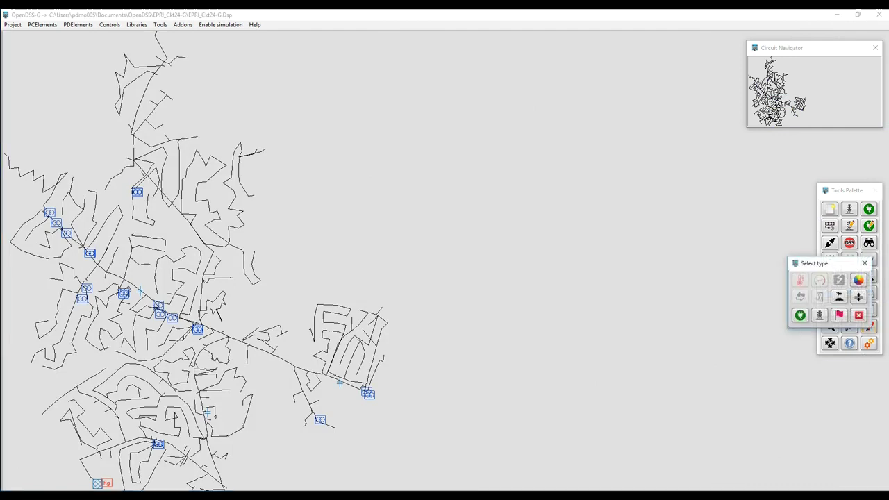
pyautogui.click(820, 315)
pyautogui.click(821, 300)
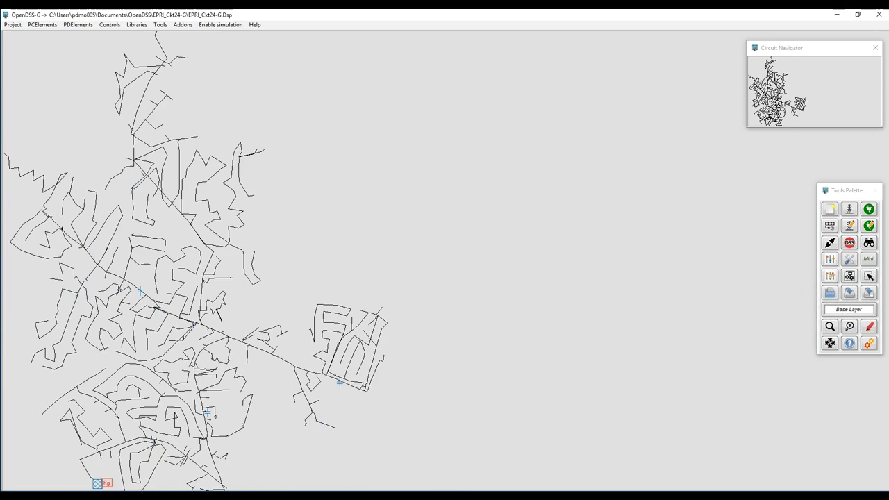
# Display the circuit's lines with thicker strokes and inspect the branches around the main feeder up close.
pyautogui.click(869, 326)
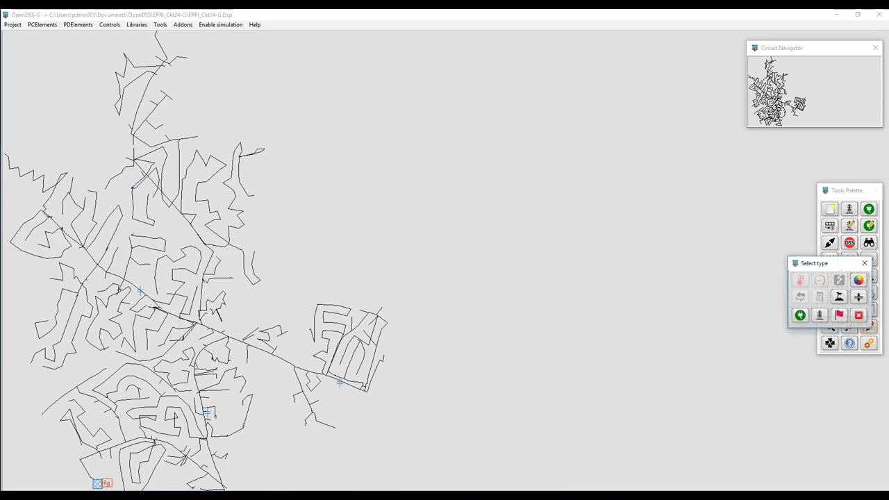
pyautogui.click(859, 297)
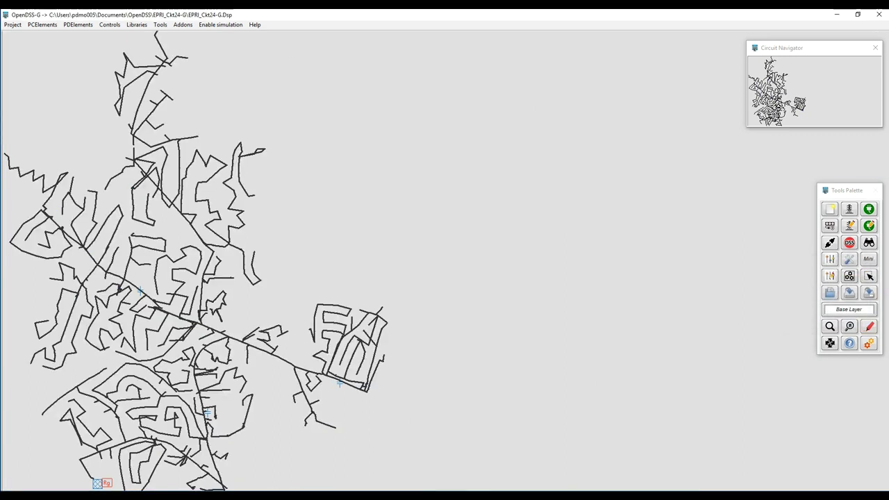
pyautogui.moveTo(278, 261); pyautogui.dragTo(316, 253)
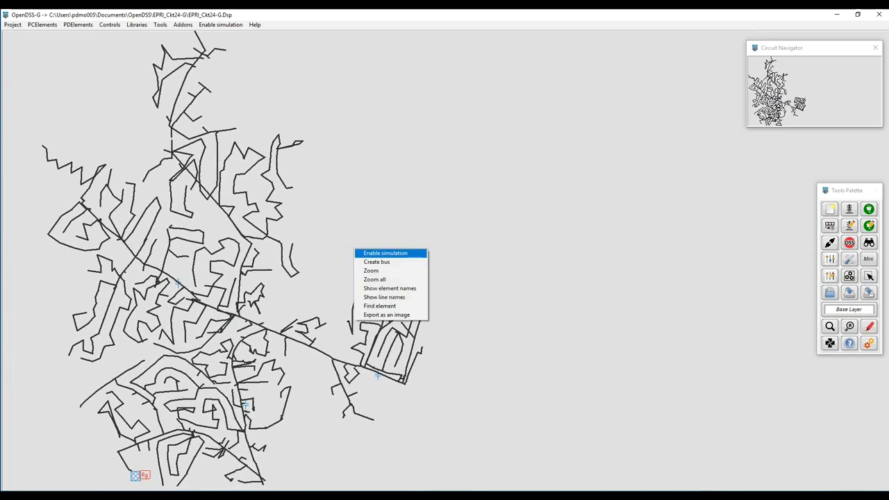
pyautogui.rightClick(354, 249)
pyautogui.click(373, 271)
pyautogui.moveTo(137, 286); pyautogui.dragTo(265, 326)
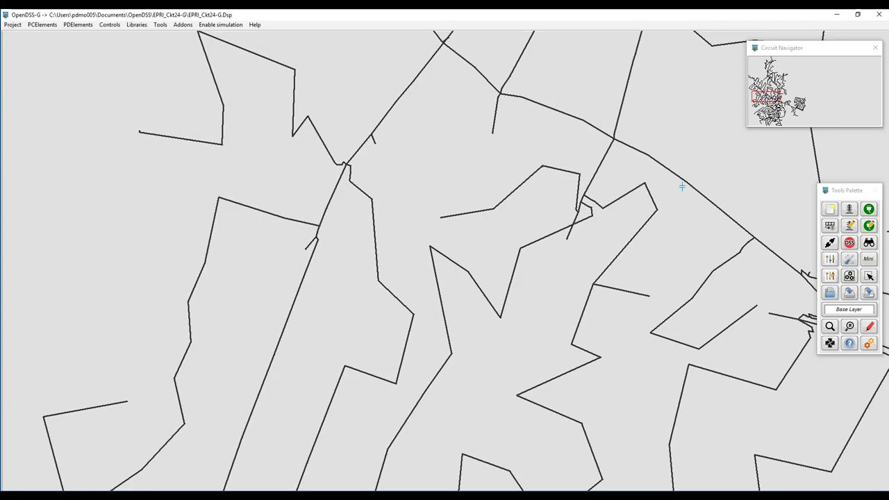
pyautogui.moveTo(683, 186); pyautogui.dragTo(459, 52)
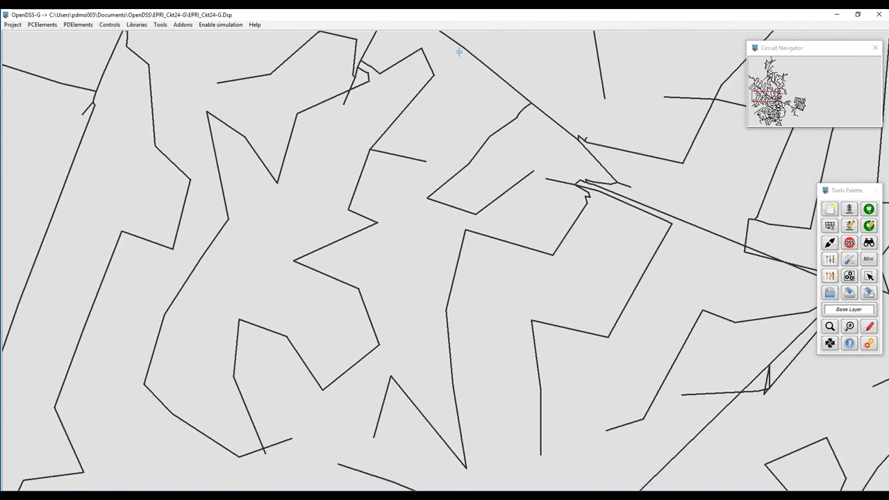
# Flag all loads of the circuit with blue markers and display them across the whole circuit.
pyautogui.moveTo(444, 305); pyautogui.dragTo(467, 158)
pyautogui.rightClick(591, 304)
pyautogui.click(618, 335)
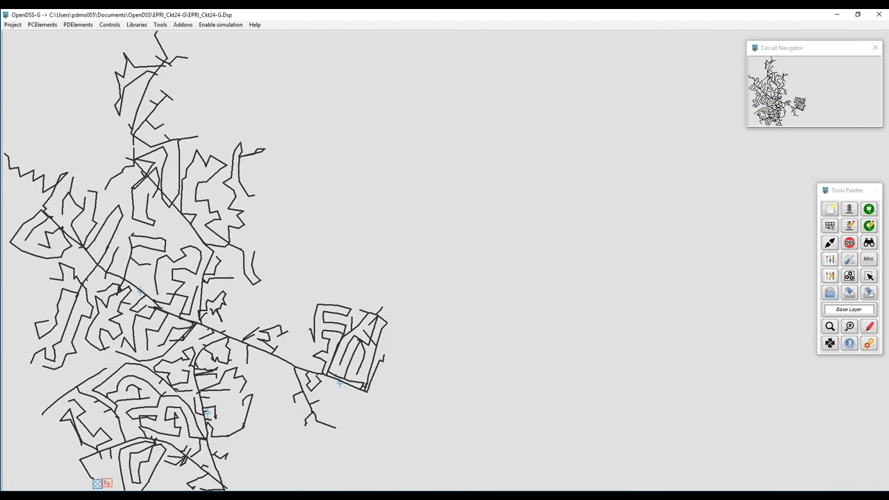
pyautogui.click(869, 326)
pyautogui.click(839, 316)
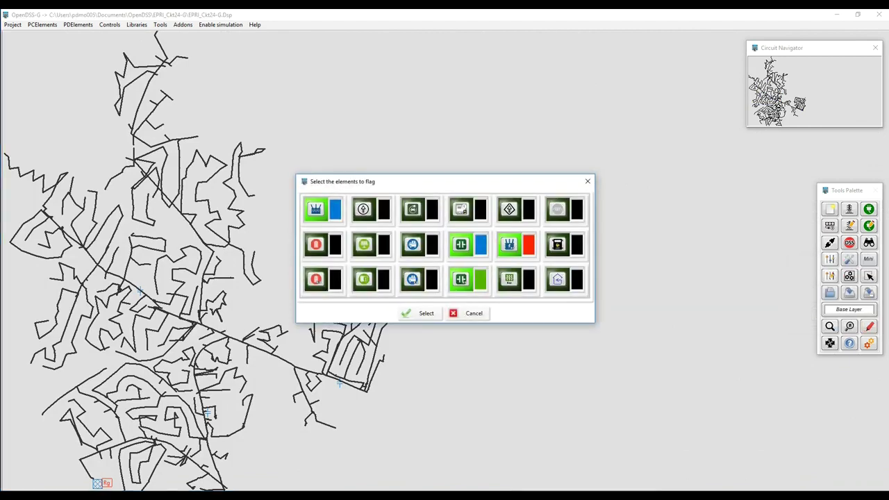
pyautogui.click(577, 279)
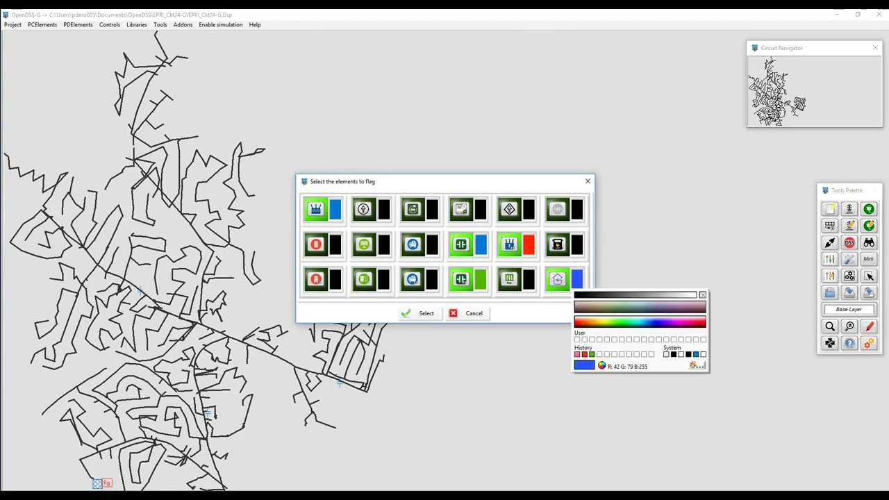
pyautogui.click(659, 321)
pyautogui.click(419, 313)
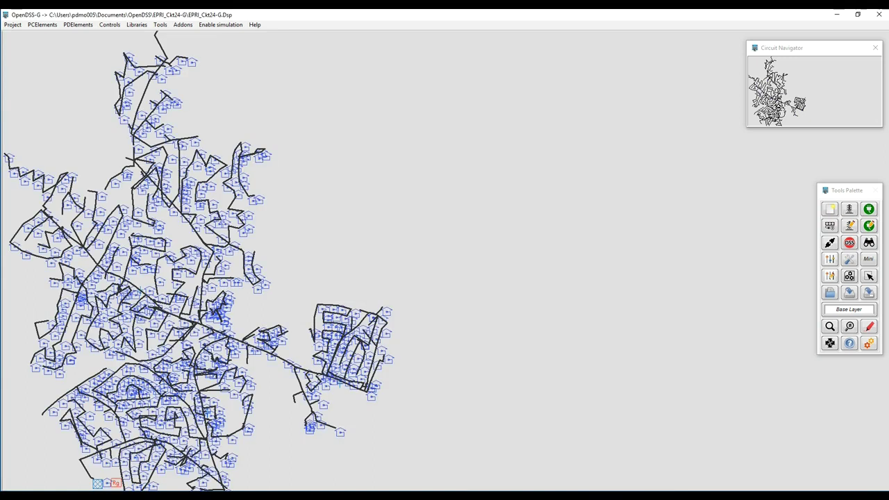
# Inspect the flagged loads up close along the circuit's northeastern branches.
pyautogui.moveTo(339, 385); pyautogui.dragTo(420, 399)
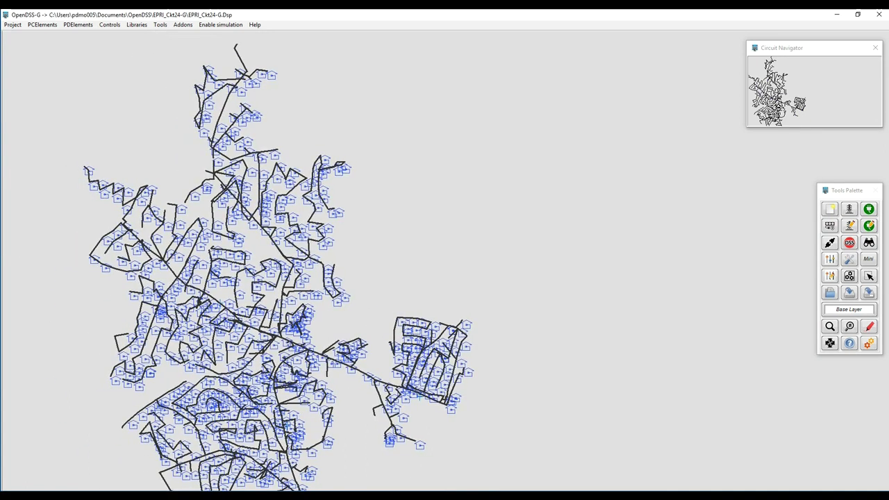
pyautogui.rightClick(448, 217)
pyautogui.click(466, 240)
pyautogui.moveTo(291, 135); pyautogui.dragTo(412, 243)
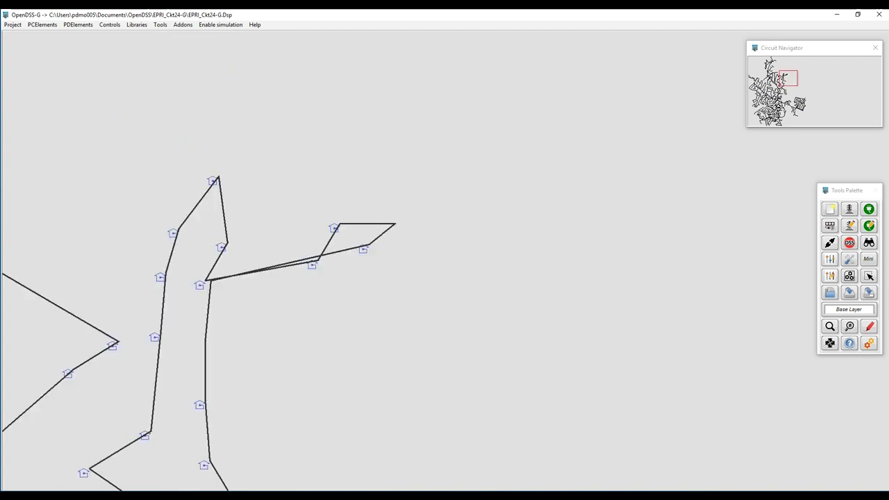
pyautogui.moveTo(292, 305); pyautogui.dragTo(555, 160)
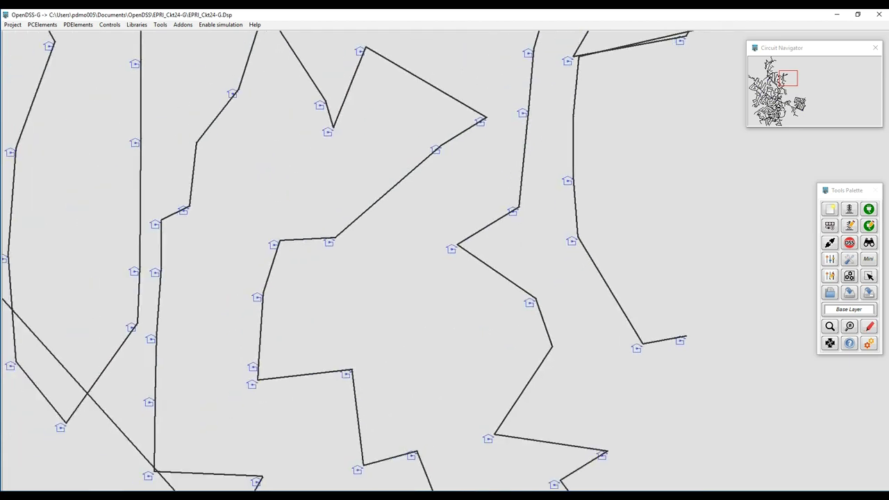
# Open load 18303000 in the load editor.
pyautogui.click(869, 209)
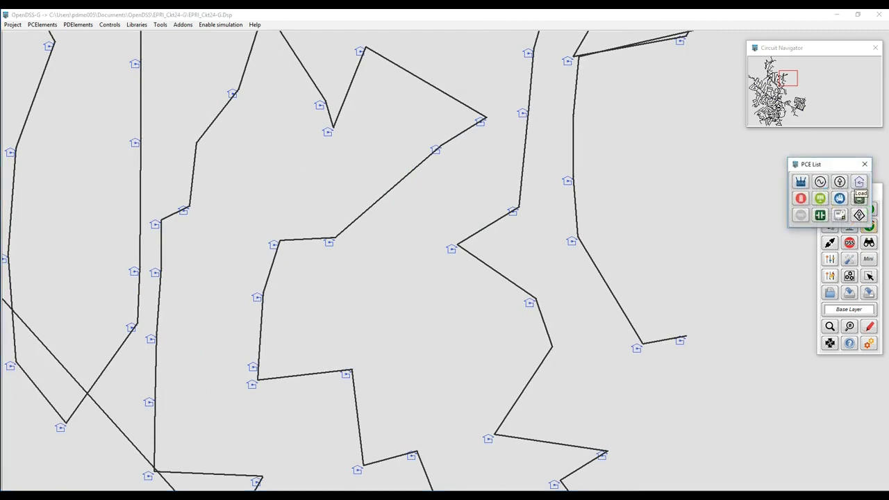
pyautogui.click(860, 181)
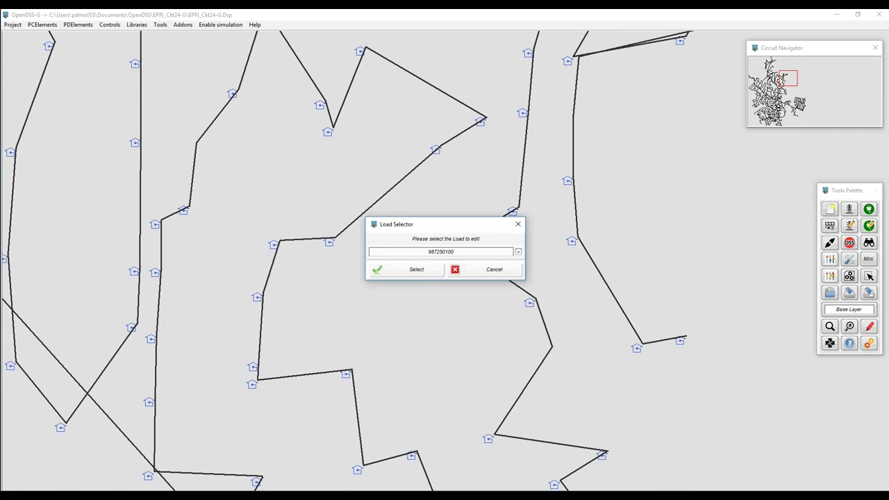
pyautogui.click(519, 253)
pyautogui.moveTo(522, 272); pyautogui.dragTo(523, 284)
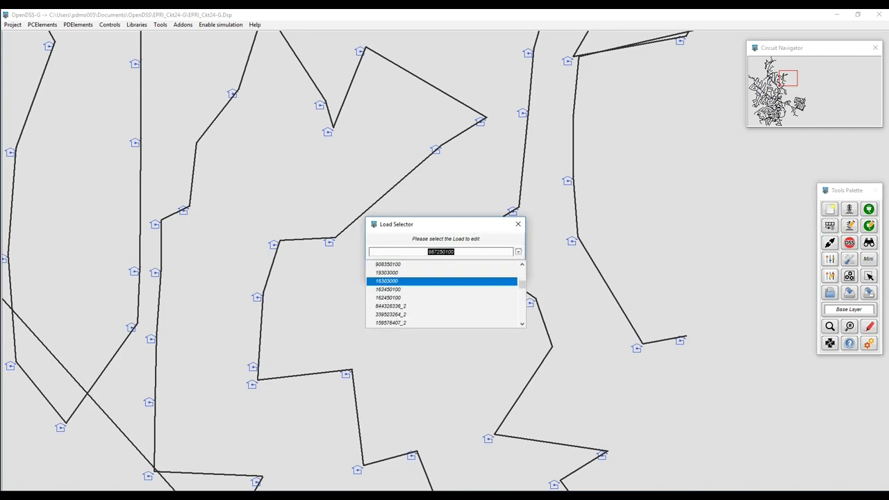
pyautogui.click(445, 281)
pyautogui.click(407, 269)
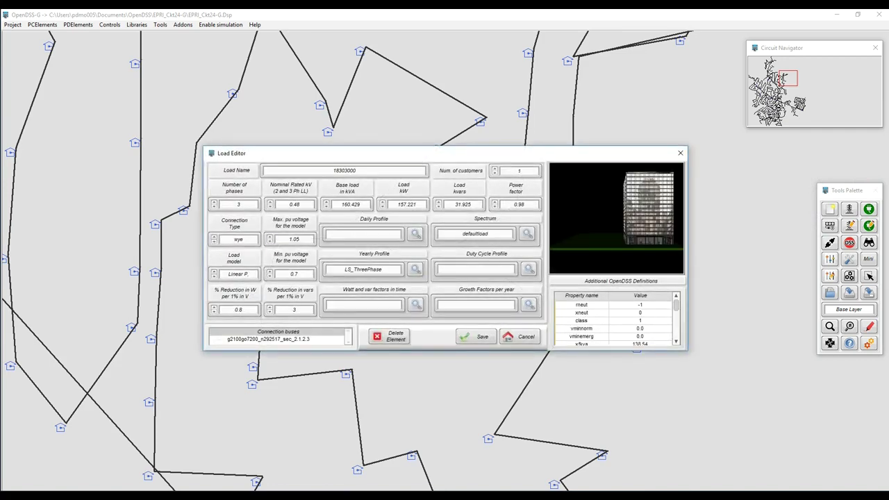
# Set the load's daily profile to the default load profile.
pyautogui.moveTo(435, 153); pyautogui.dragTo(621, 50)
pyautogui.write('cvrcurve')
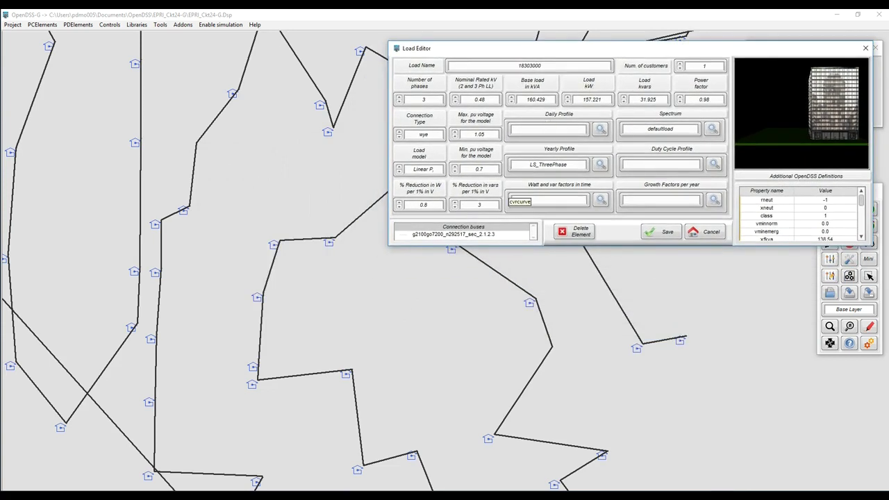
pyautogui.hotkey('ctrl', 'a')
pyautogui.press('BackSpace')
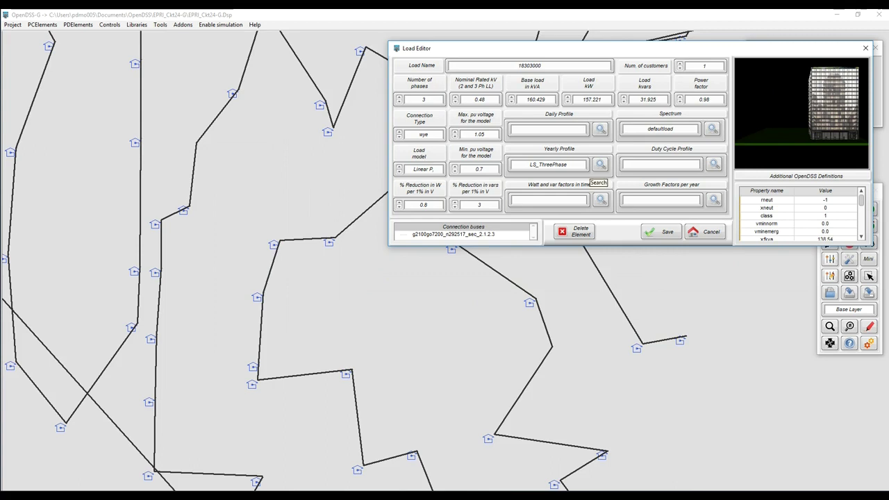
pyautogui.click(600, 164)
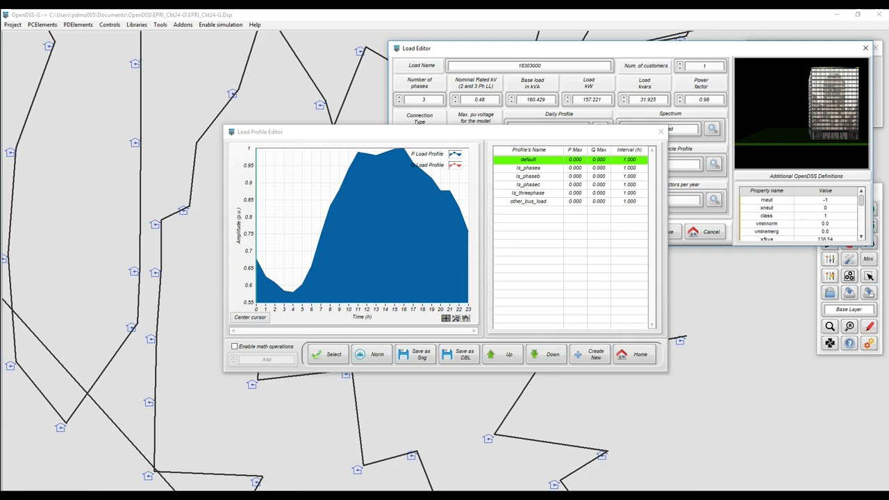
pyautogui.click(327, 354)
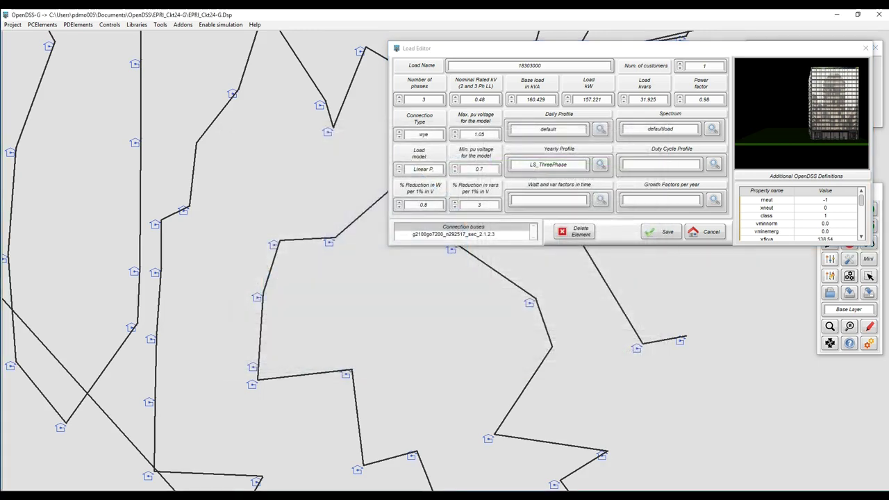
# Preview the curves of the available load profiles, from ls_phasea to other_bus_load and default, and leave the profile editor without selecting one.
pyautogui.click(600, 129)
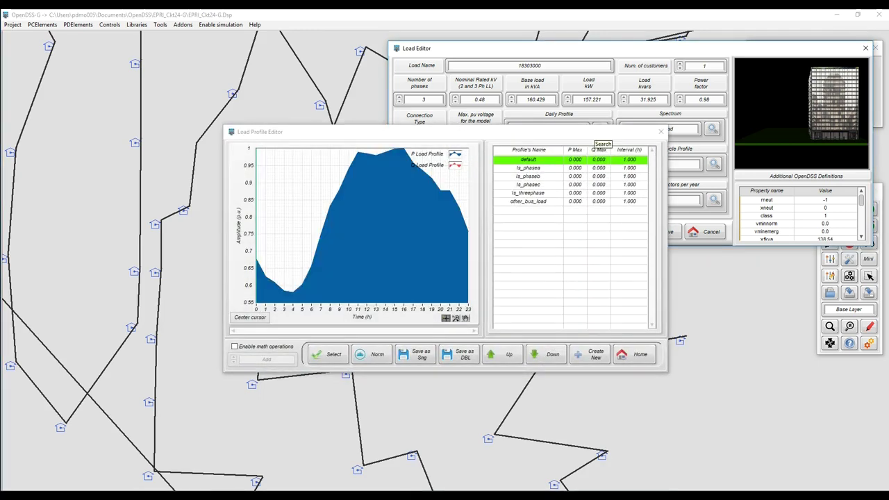
pyautogui.click(539, 168)
pyautogui.click(539, 177)
pyautogui.click(539, 185)
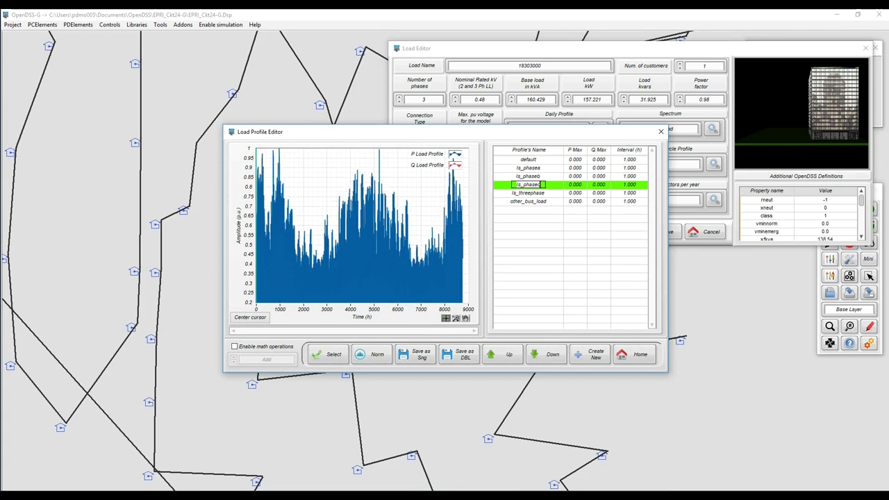
pyautogui.click(541, 193)
pyautogui.click(544, 202)
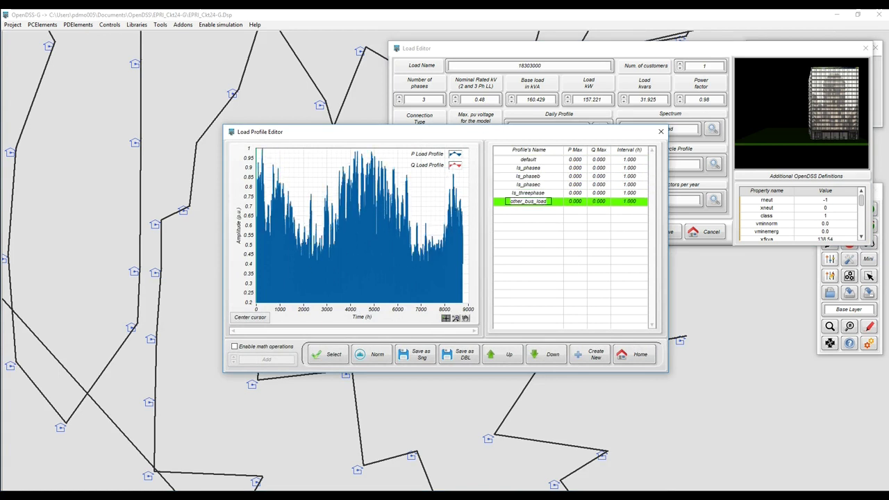
pyautogui.click(541, 169)
pyautogui.click(536, 159)
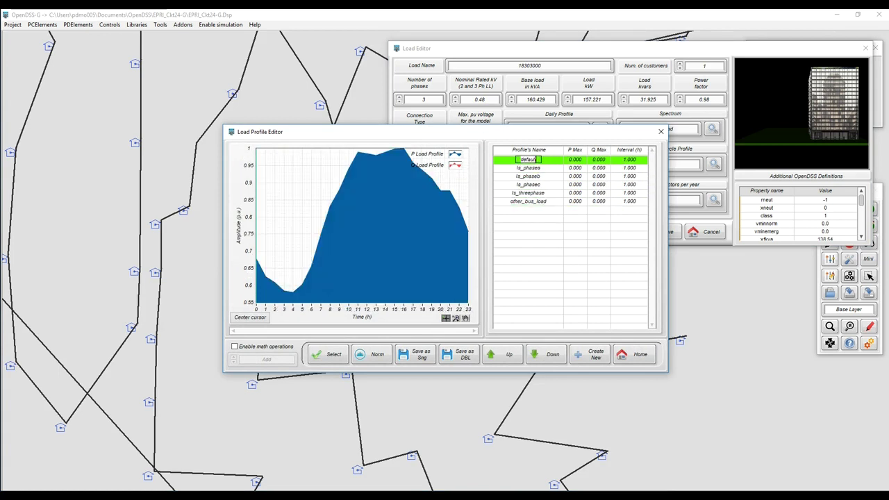
pyautogui.click(635, 355)
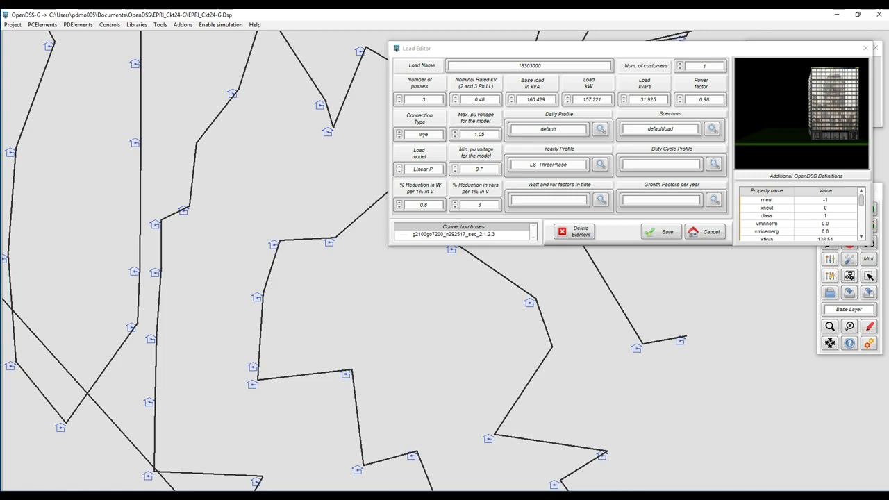
# Review the load's additional OpenDSS definitions and close the load editor without saving.
pyautogui.moveTo(862, 200); pyautogui.dragTo(861, 228)
pyautogui.scroll(10, 799, 215)
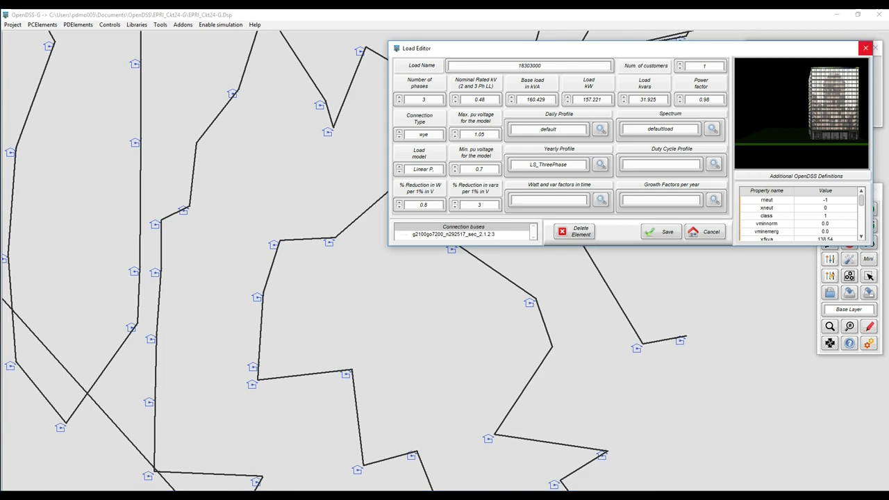
pyautogui.click(866, 48)
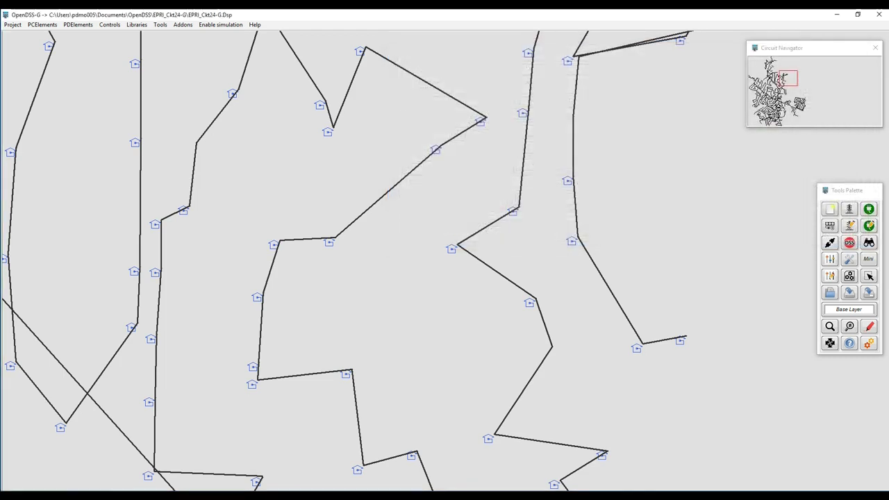
# Remove the load flags from the circuit while keeping the other element flags, with the whole circuit in view.
pyautogui.rightClick(679, 223)
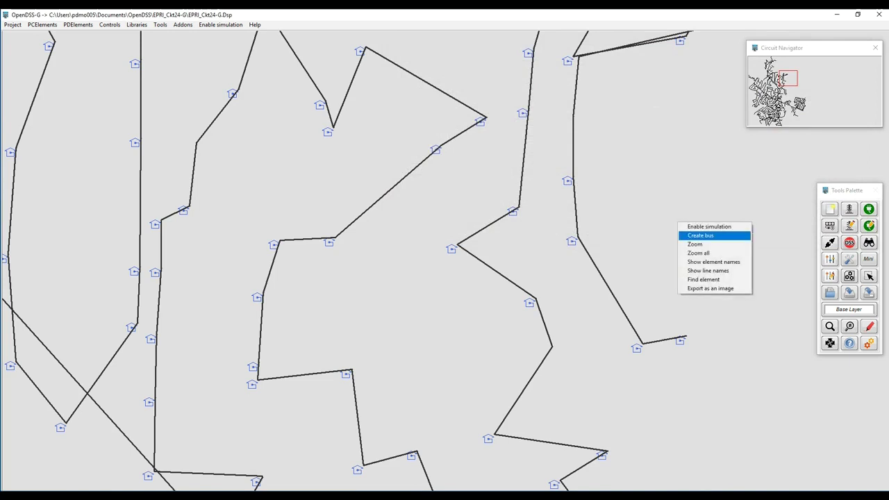
pyautogui.click(712, 253)
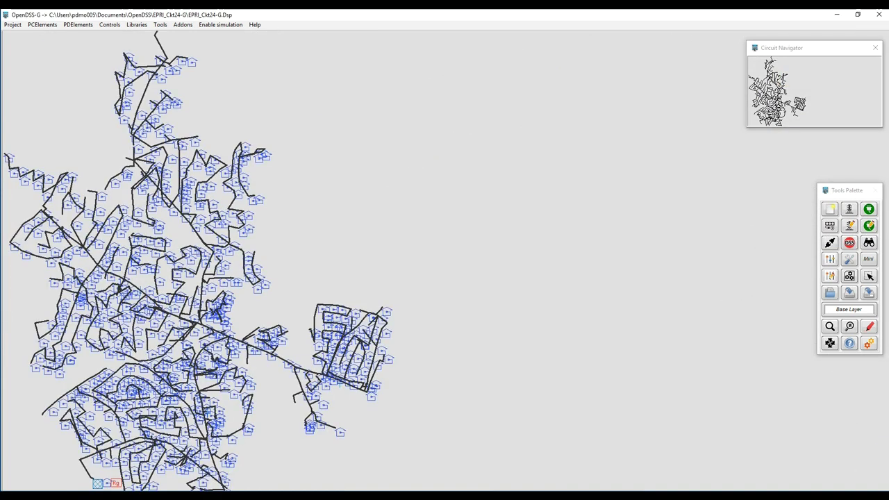
pyautogui.click(869, 327)
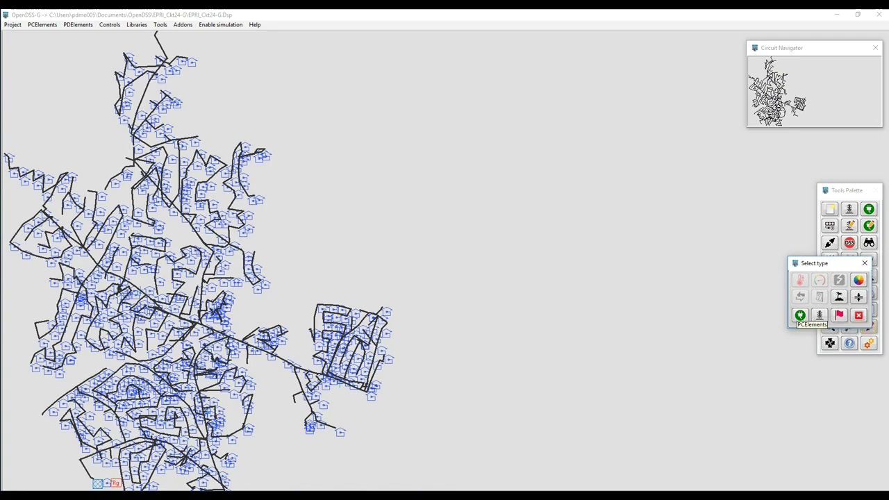
pyautogui.click(840, 315)
pyautogui.click(558, 280)
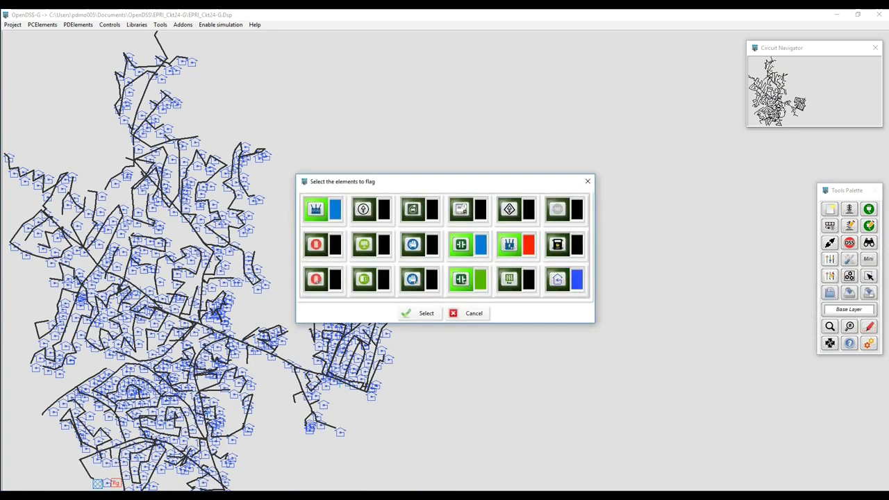
pyautogui.click(420, 314)
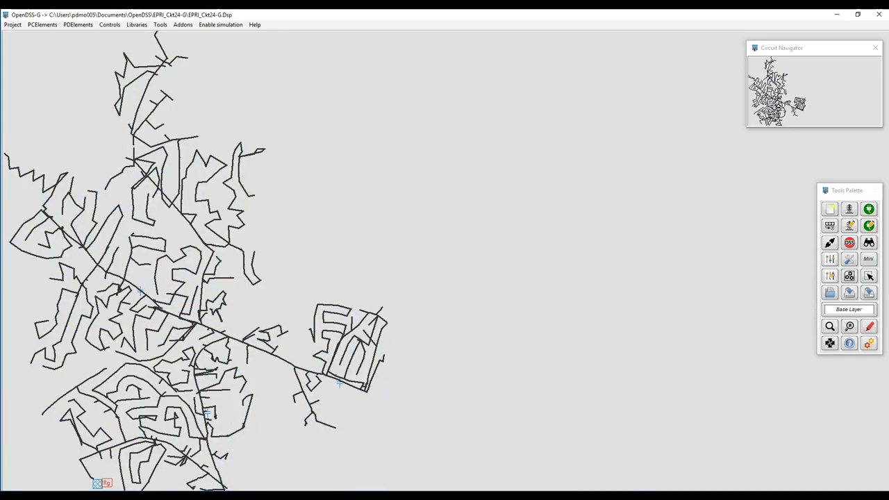
# Run the inspector for PC elements on a rectangular area at the upper corner of the circuit's separate eastern block.
pyautogui.moveTo(403, 243); pyautogui.dragTo(446, 243)
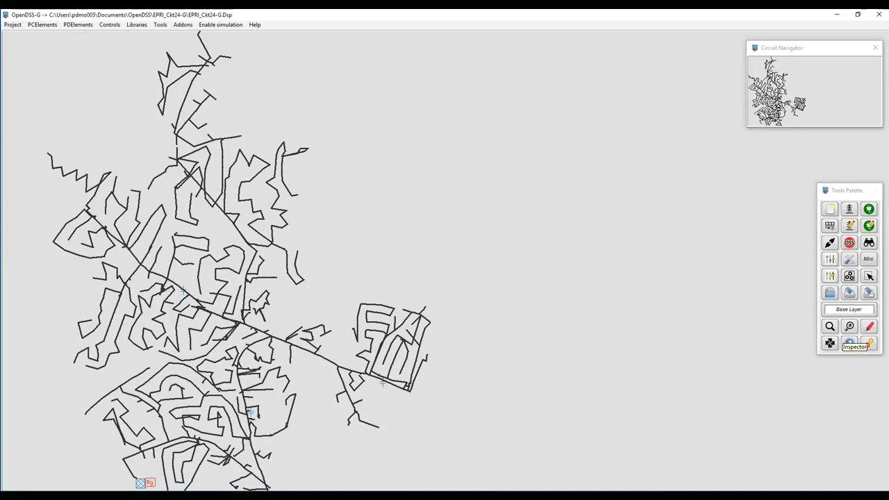
pyautogui.click(849, 343)
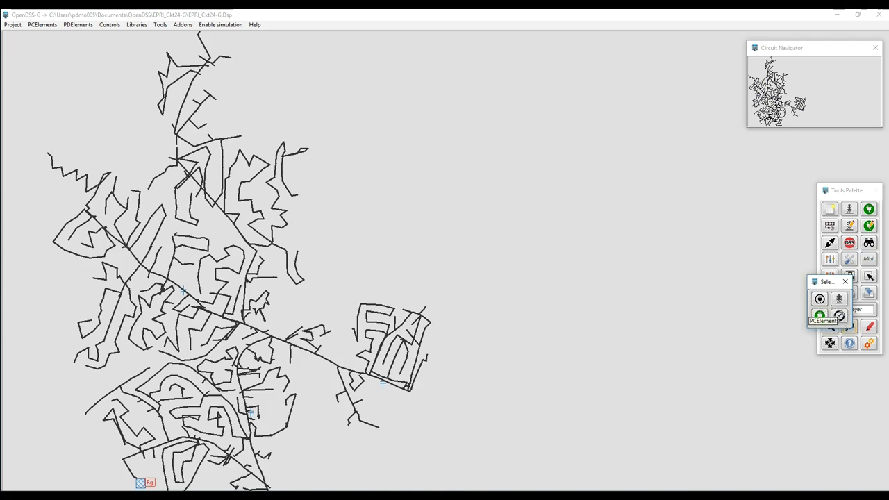
pyautogui.click(839, 316)
pyautogui.press('Return')
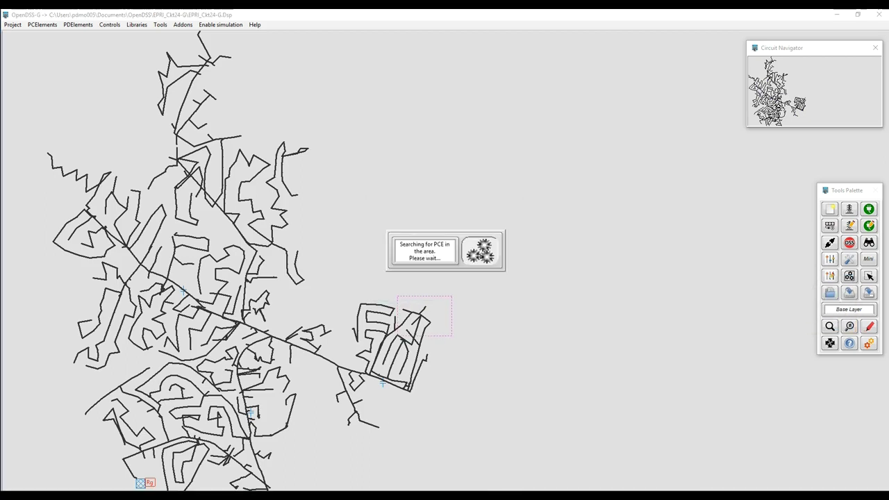
# Examine the bus, kV, kW, PF and phase data of the loads listed for the inspected area, ending back at the first entry.
pyautogui.moveTo(471, 181); pyautogui.dragTo(595, 127)
pyautogui.scroll(-1, 569, 201)
pyautogui.scroll(-5, 569, 200)
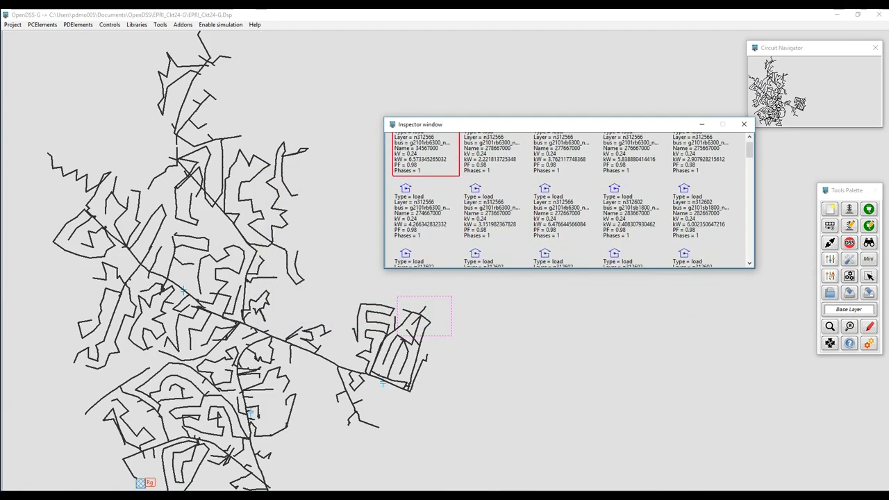
pyautogui.scroll(-5, 570, 200)
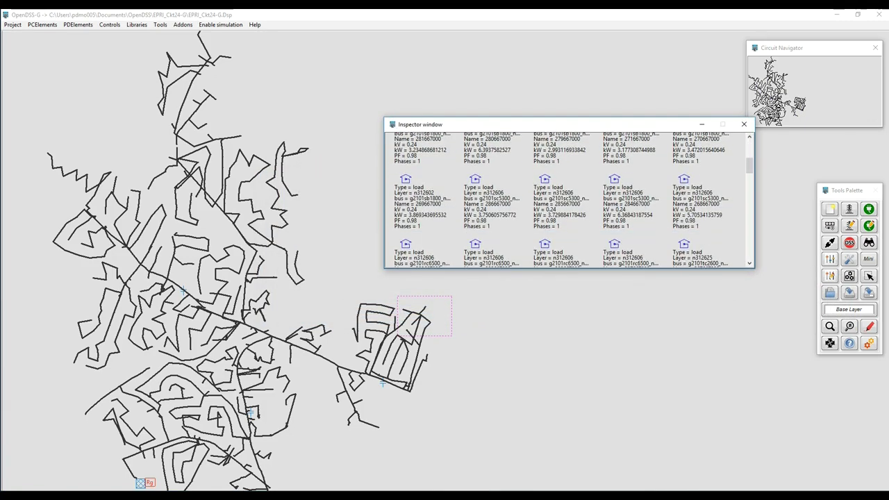
pyautogui.scroll(-5, 570, 201)
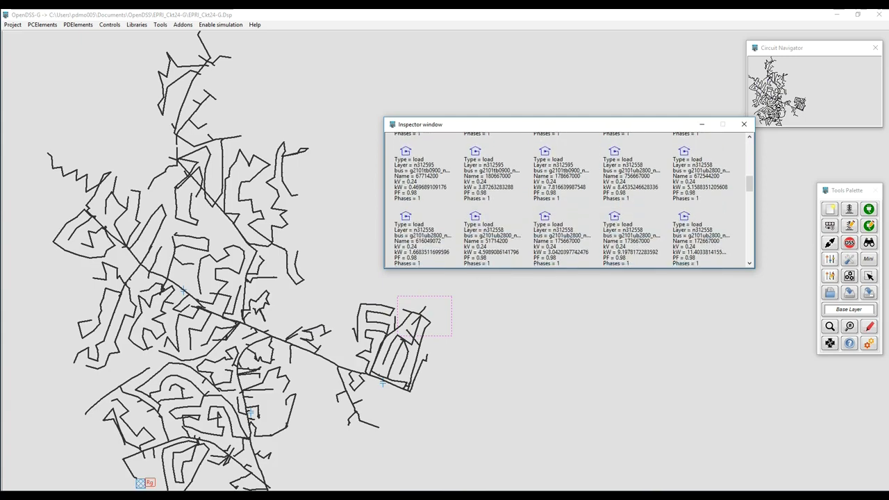
pyautogui.scroll(-3, 569, 200)
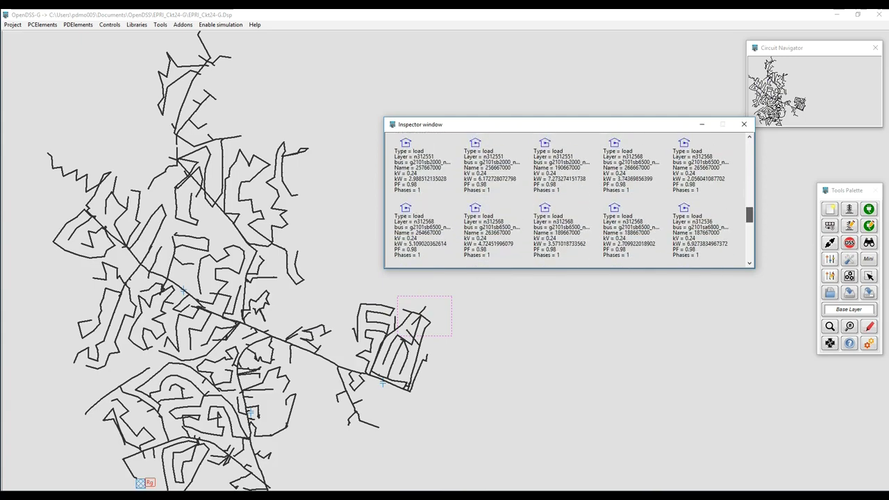
pyautogui.moveTo(750, 251); pyautogui.dragTo(750, 145)
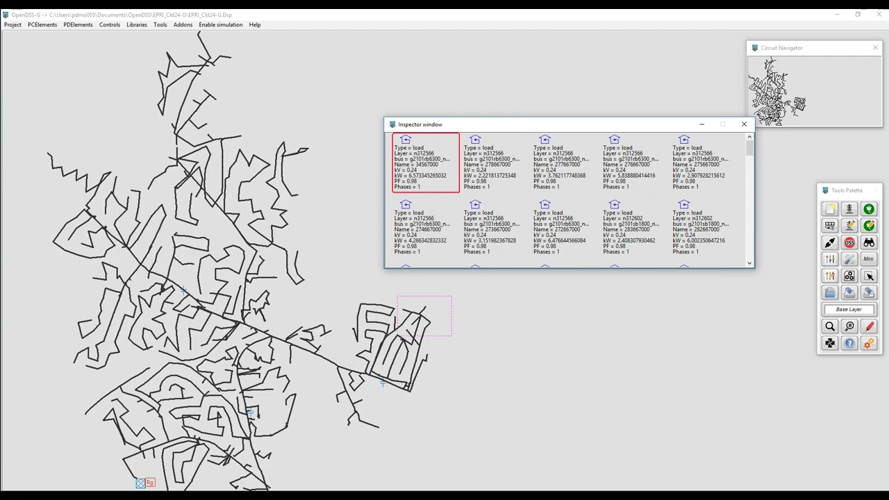
# Locate loads 34567000, 278667000 and 283667000 from the inspector list in the circuit, one after another.
pyautogui.rightClick(431, 165)
pyautogui.click(460, 180)
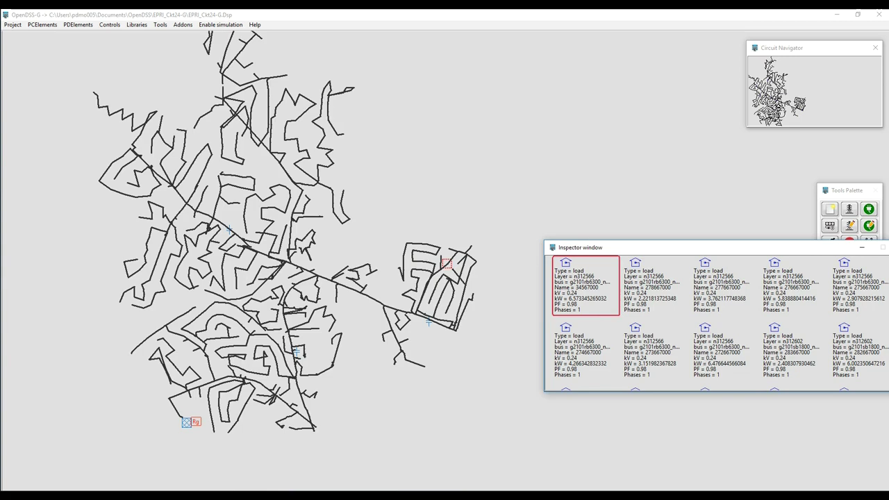
pyautogui.click(651, 291)
pyautogui.rightClick(652, 292)
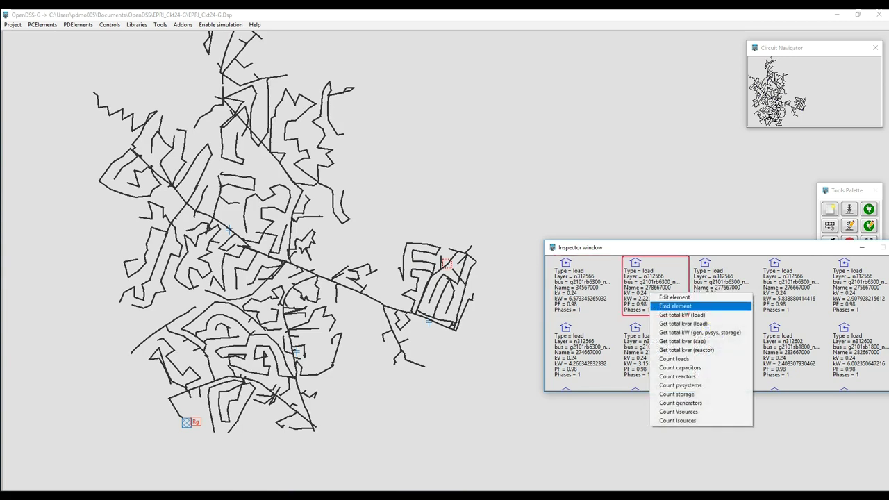
pyautogui.click(675, 307)
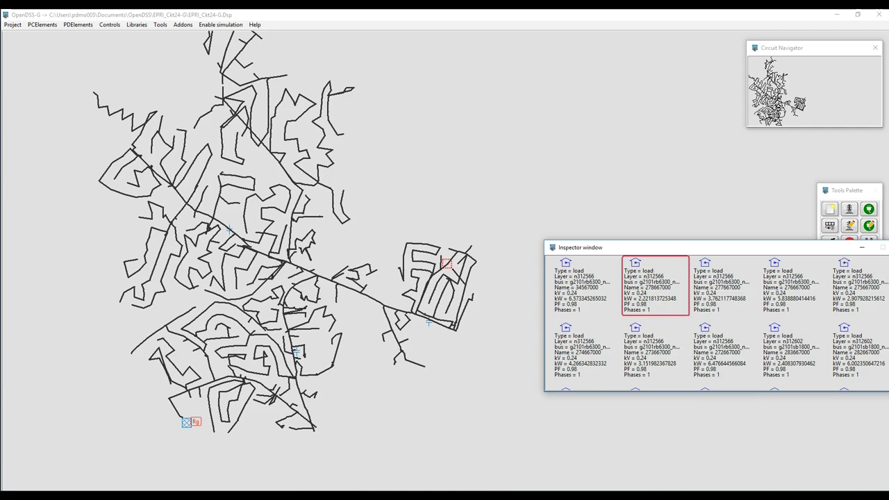
pyautogui.click(773, 353)
pyautogui.rightClick(773, 353)
pyautogui.click(799, 366)
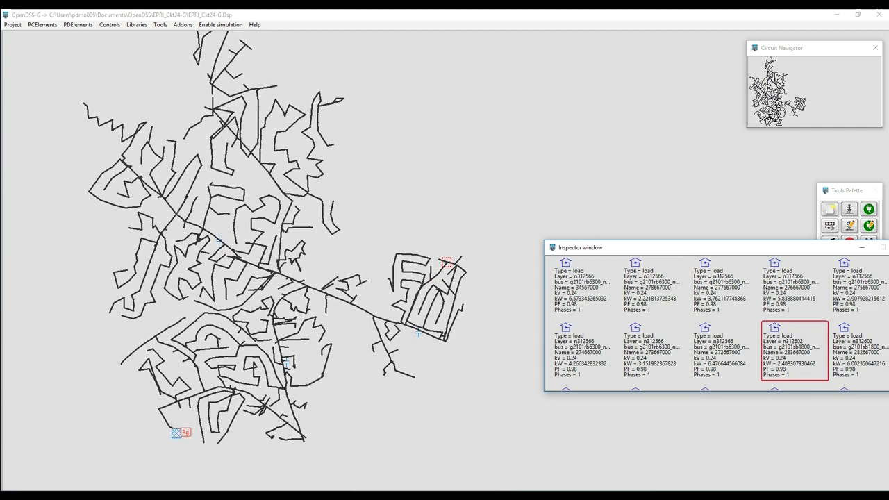
# Get the total load kW and the total load kvar per phase for the inspected area.
pyautogui.rightClick(683, 351)
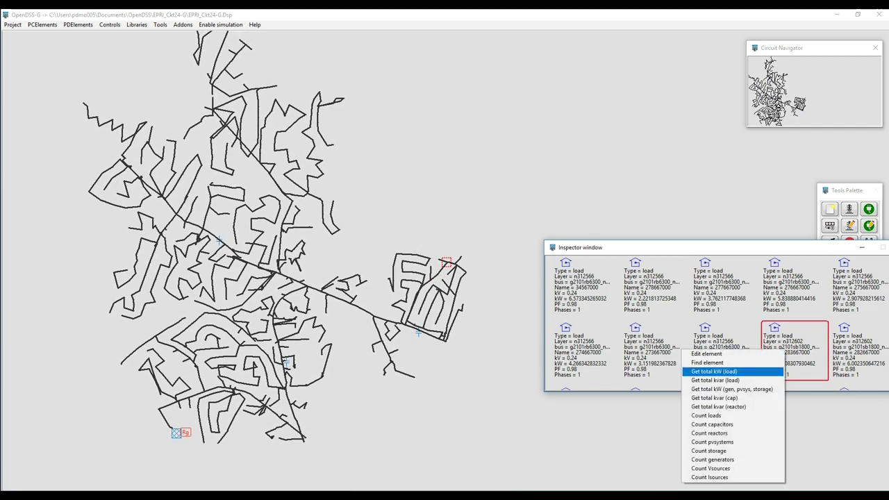
pyautogui.click(714, 372)
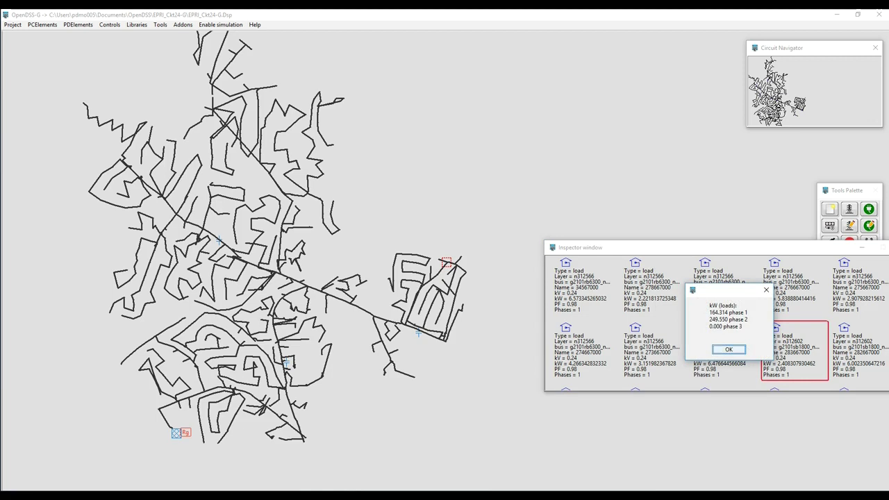
pyautogui.click(729, 349)
pyautogui.rightClick(684, 351)
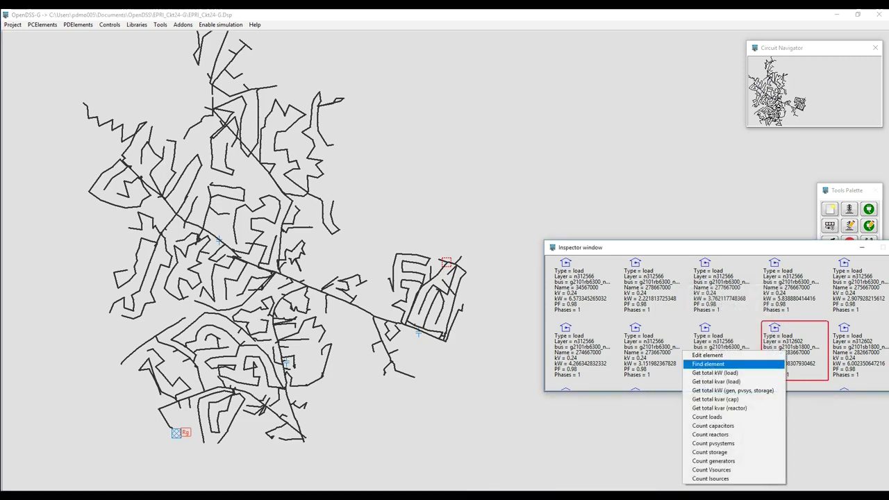
pyautogui.click(715, 381)
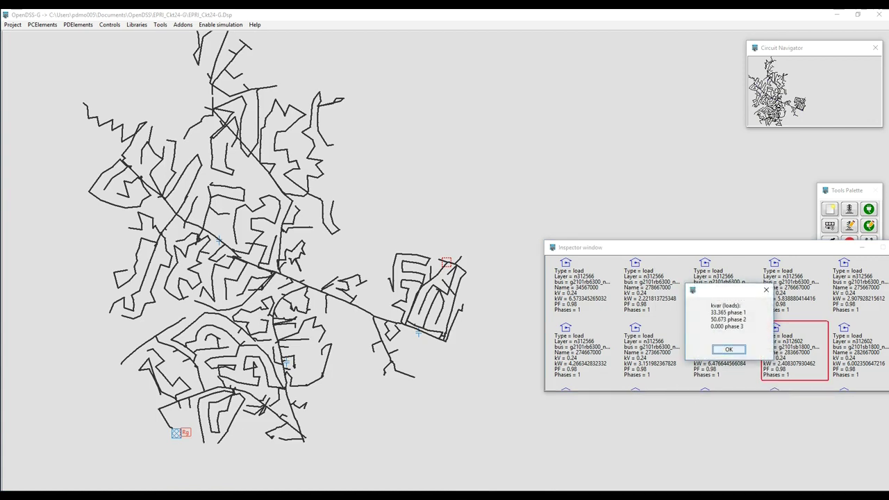
pyautogui.click(729, 349)
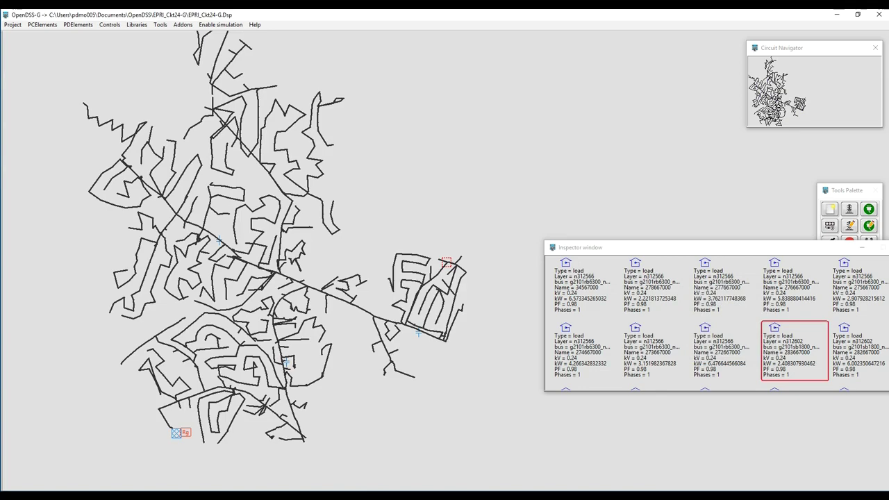
# Review load 283667000 in the load editor, then close the editor without saving and close the inspector results.
pyautogui.rightClick(686, 346)
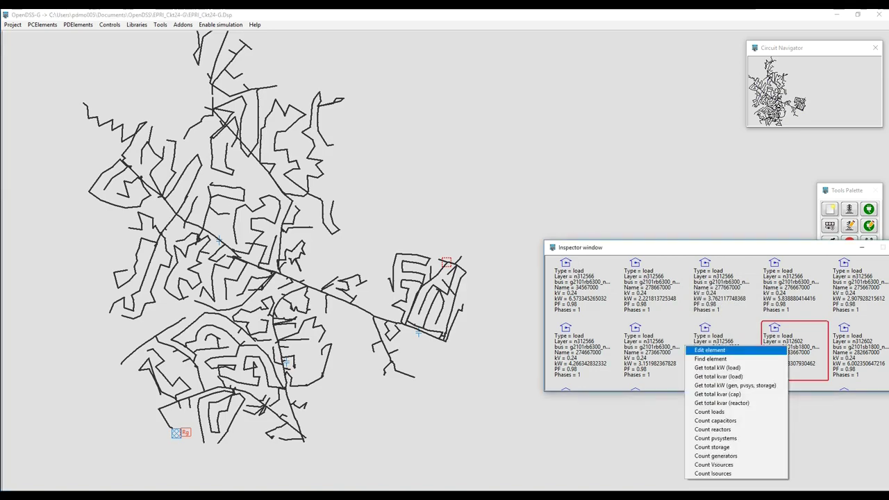
pyautogui.click(710, 349)
pyautogui.moveTo(582, 147); pyautogui.dragTo(779, 38)
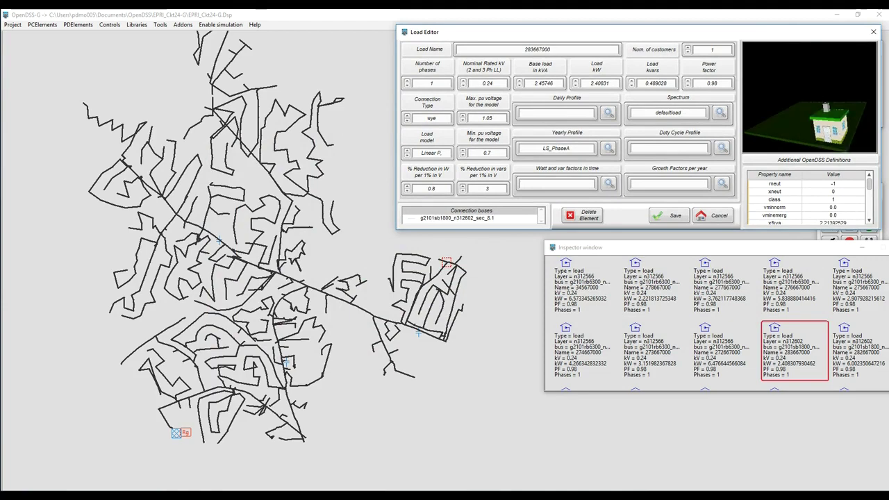
pyautogui.click(873, 32)
pyautogui.moveTo(730, 247); pyautogui.dragTo(604, 95)
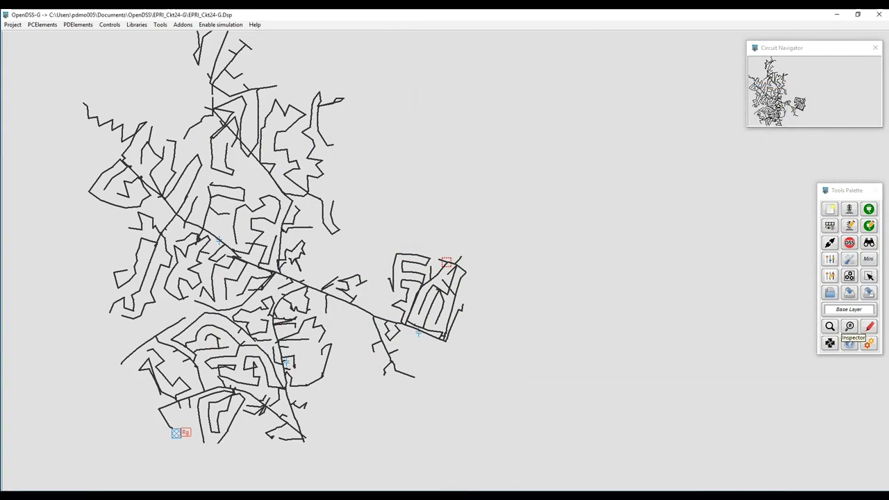
# Run the inspector for PC elements on a rectangular area around the substation at the circuit's lower end.
pyautogui.click(850, 327)
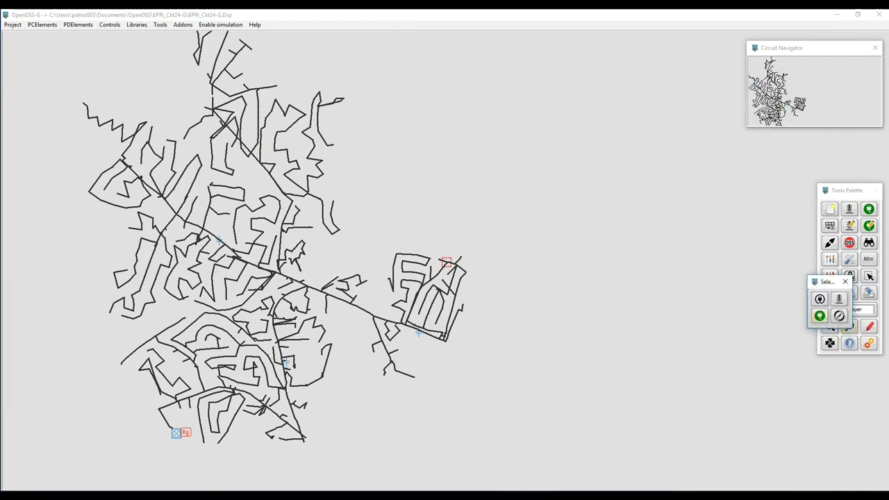
pyautogui.click(820, 316)
pyautogui.click(446, 275)
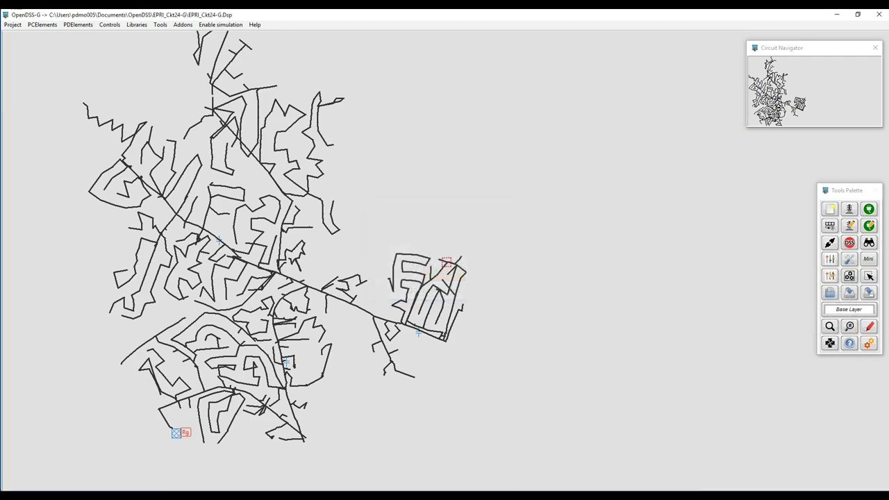
pyautogui.moveTo(154, 415); pyautogui.dragTo(202, 455)
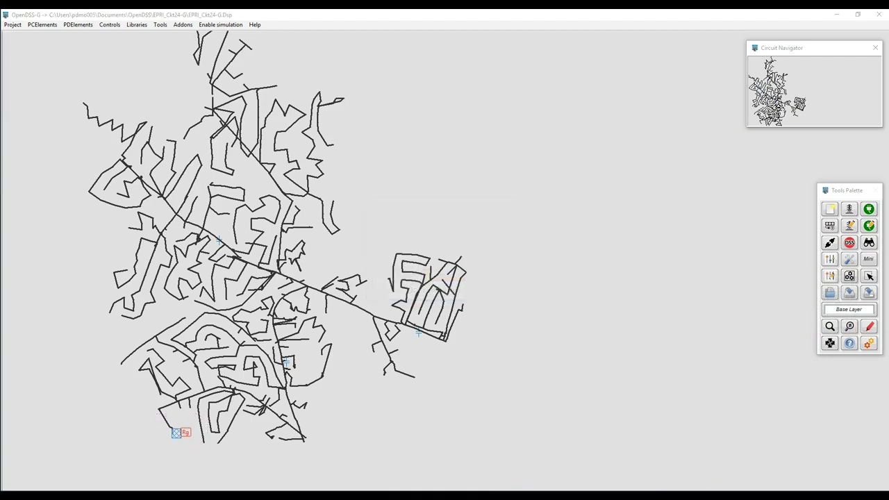
# Open the voltage source from the inspector list for editing, review its ratings and sequence impedances, and save it.
pyautogui.click(302, 284)
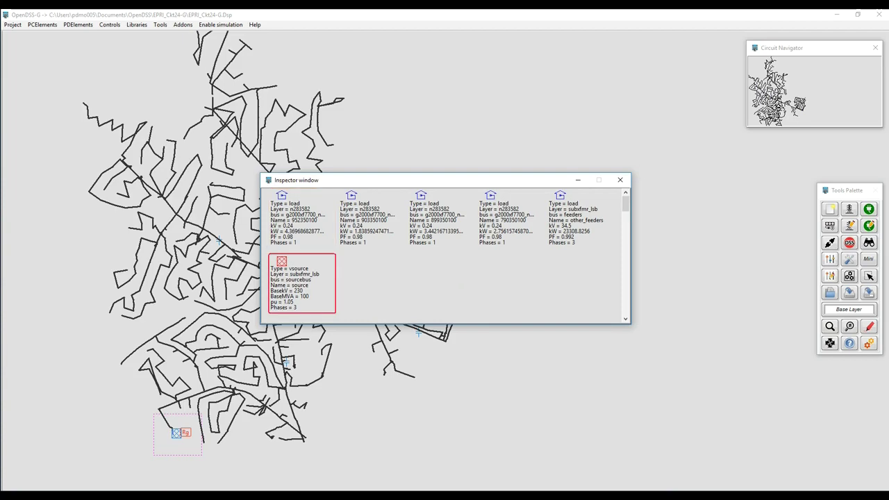
pyautogui.rightClick(291, 281)
pyautogui.click(305, 286)
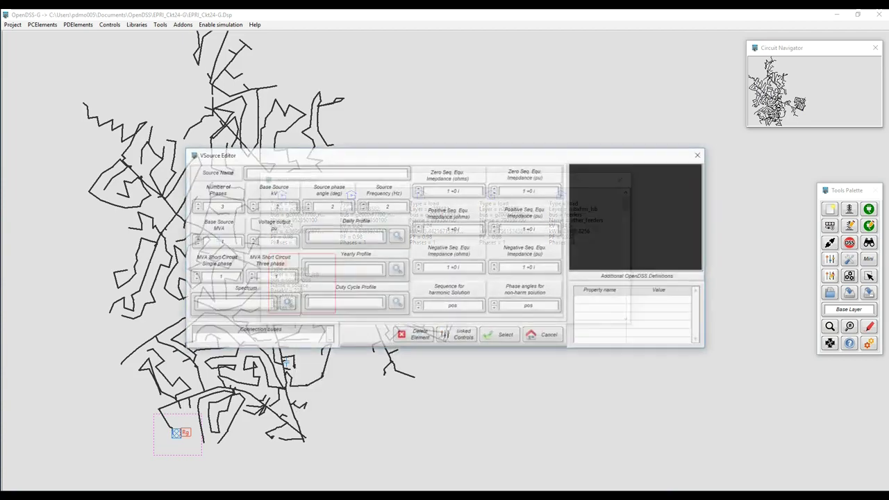
pyautogui.moveTo(482, 158); pyautogui.dragTo(644, 282)
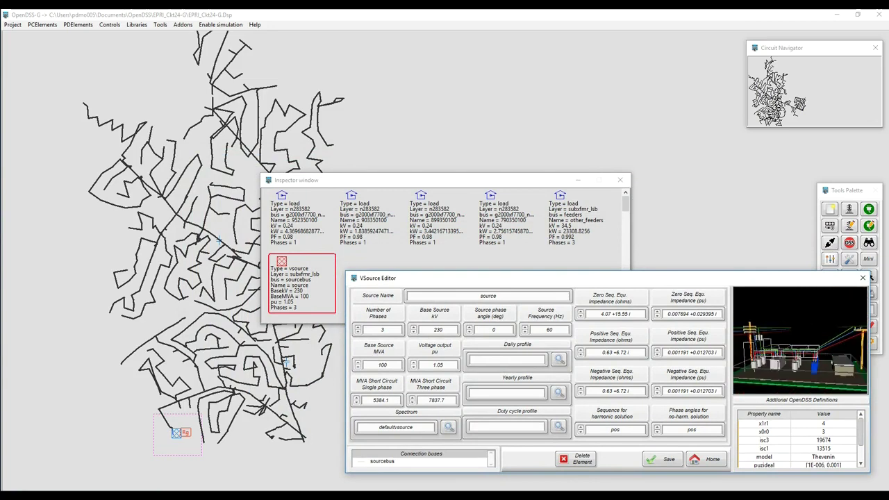
pyautogui.moveTo(637, 279); pyautogui.dragTo(627, 243)
pyautogui.click(656, 426)
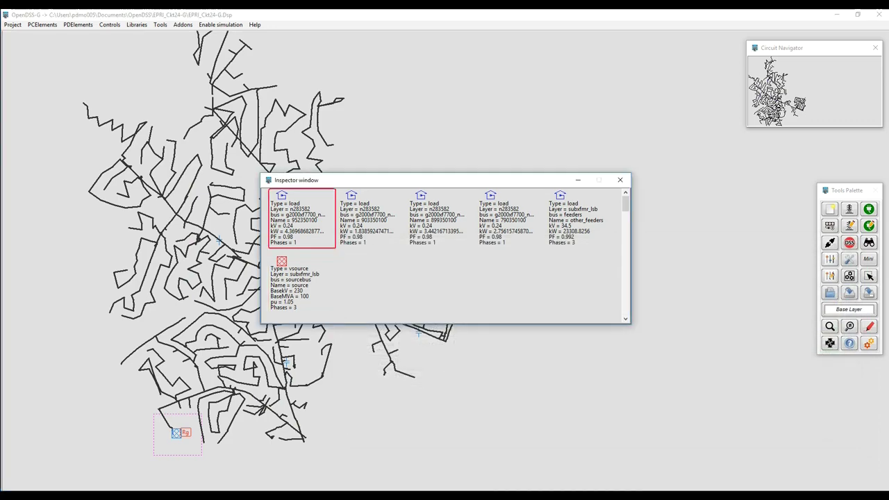
# Review the first listed load in the load editor, close it without saving and dismiss the inspector results.
pyautogui.rightClick(273, 200)
pyautogui.click(292, 207)
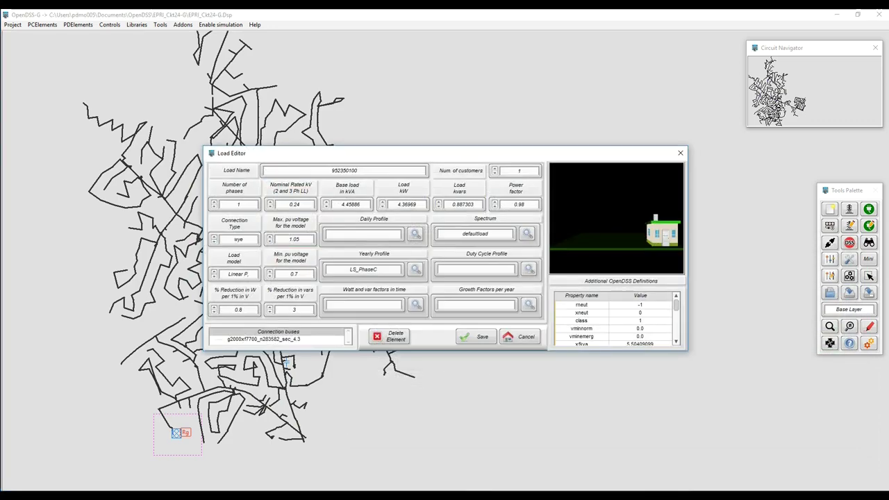
pyautogui.click(681, 153)
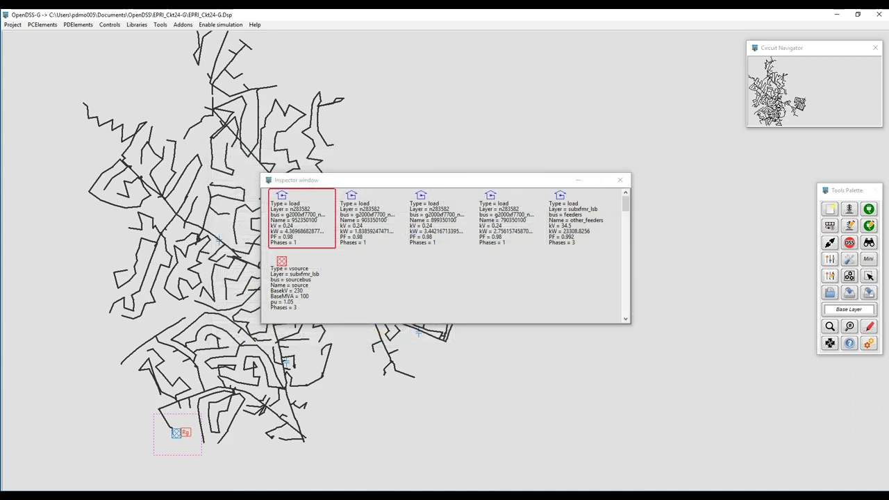
pyautogui.click(620, 180)
# Run the inspector for PD elements on a rectangular area around the substation.
pyautogui.click(849, 276)
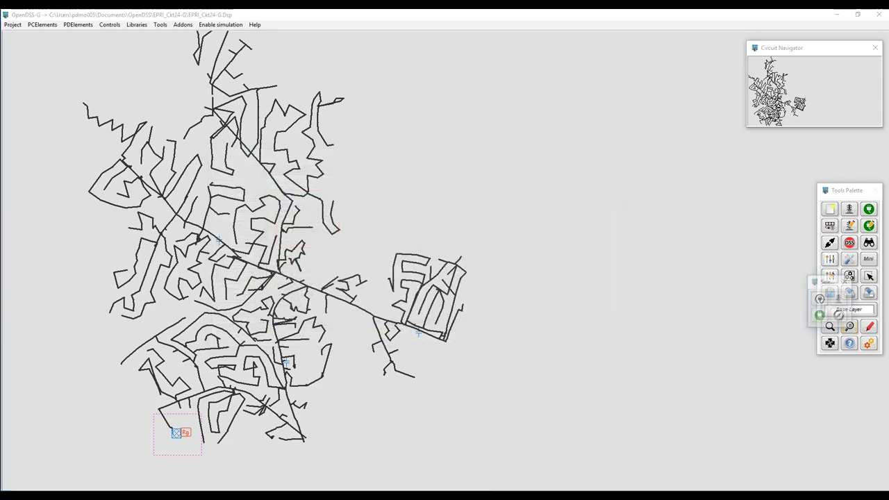
pyautogui.click(839, 300)
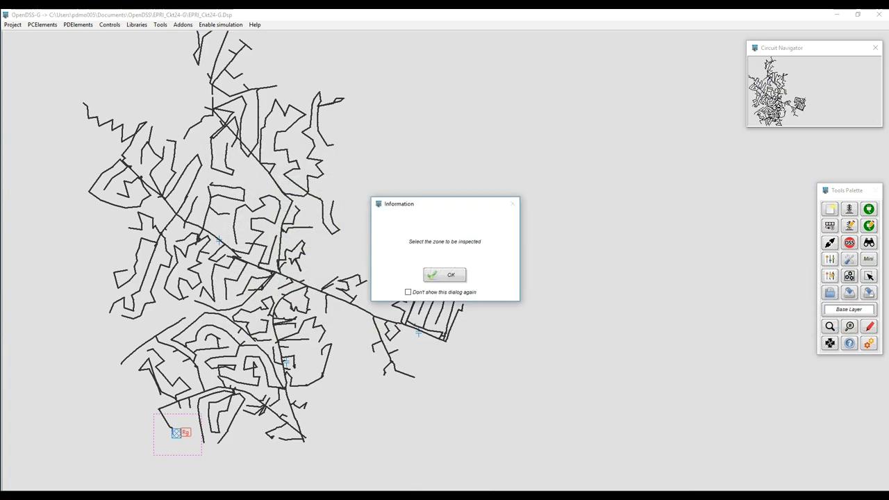
pyautogui.click(445, 276)
pyautogui.moveTo(154, 456); pyautogui.dragTo(152, 456)
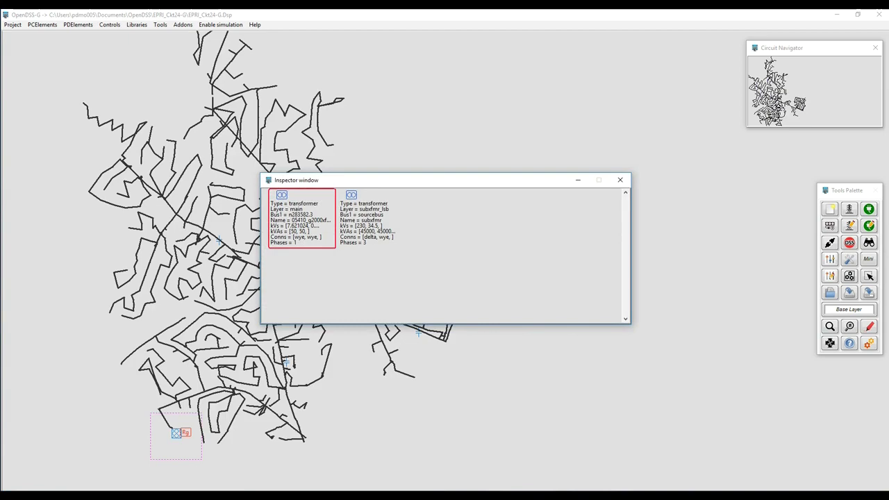
# Open transformer subxfmr for editing, review its linked control RegControl.subxfmr_regulator, and cancel the regulator editor.
pyautogui.rightClick(362, 219)
pyautogui.click(383, 222)
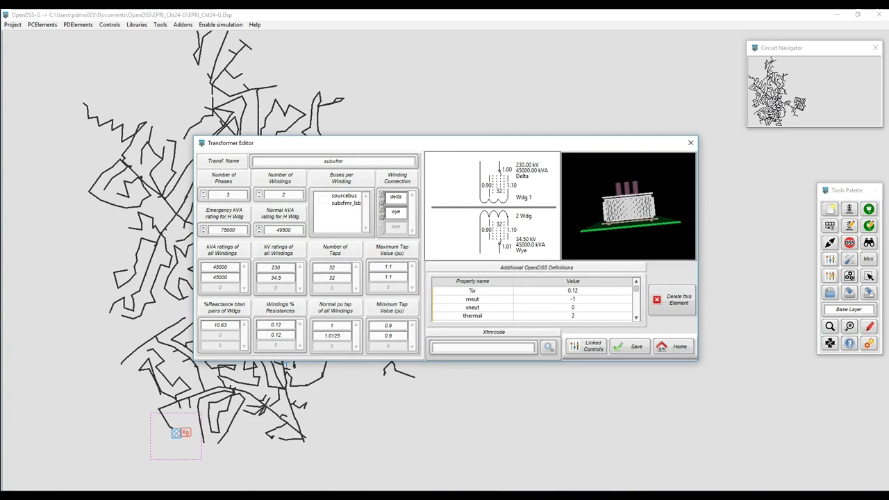
pyautogui.click(586, 346)
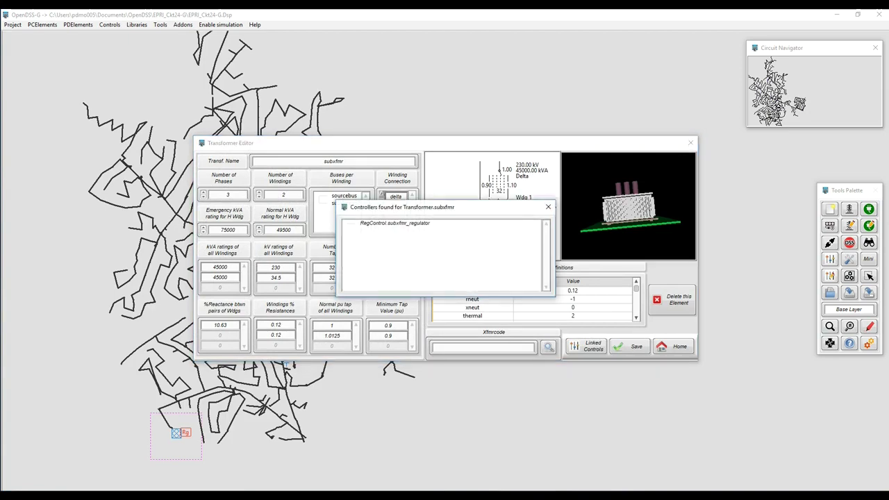
pyautogui.doubleClick(395, 223)
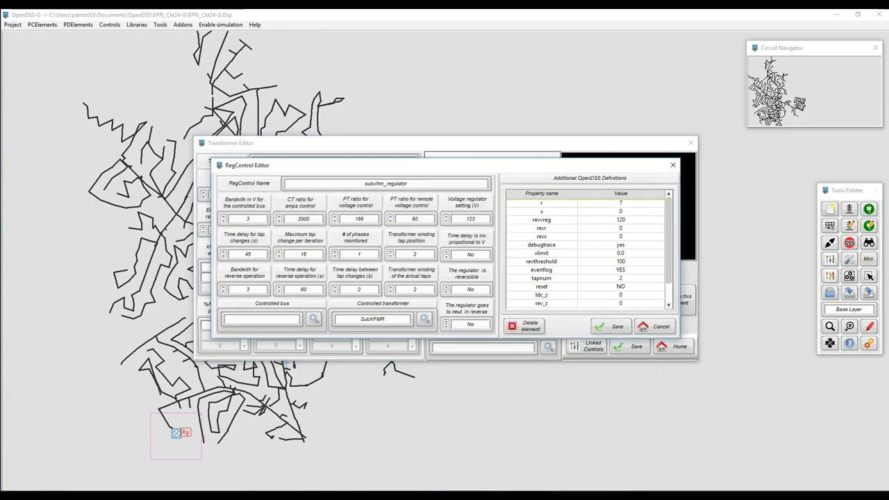
pyautogui.moveTo(434, 165); pyautogui.dragTo(596, 303)
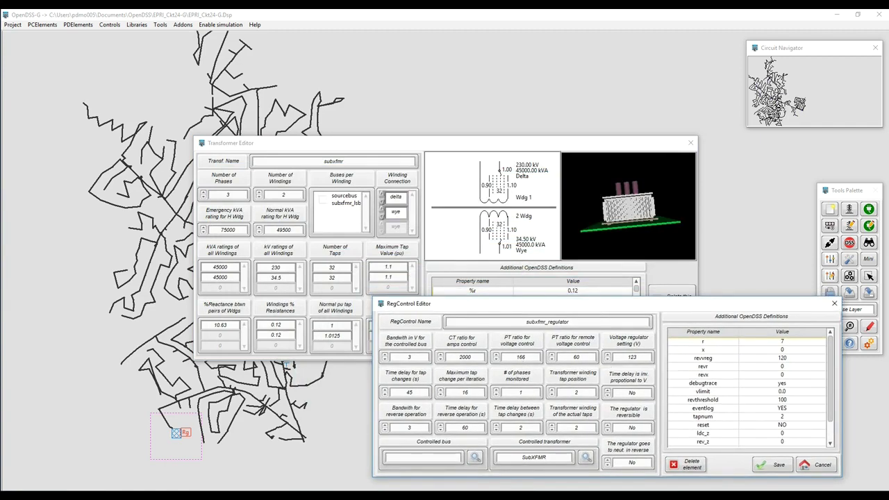
pyautogui.click(817, 465)
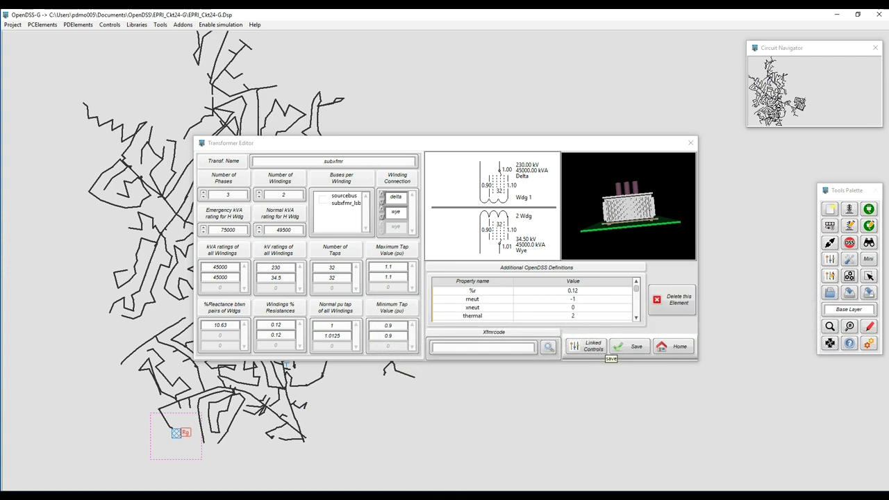
# Reopen the regulator linked to transformer subxfmr, then leave both the regulator and transformer editors without saving.
pyautogui.click(587, 347)
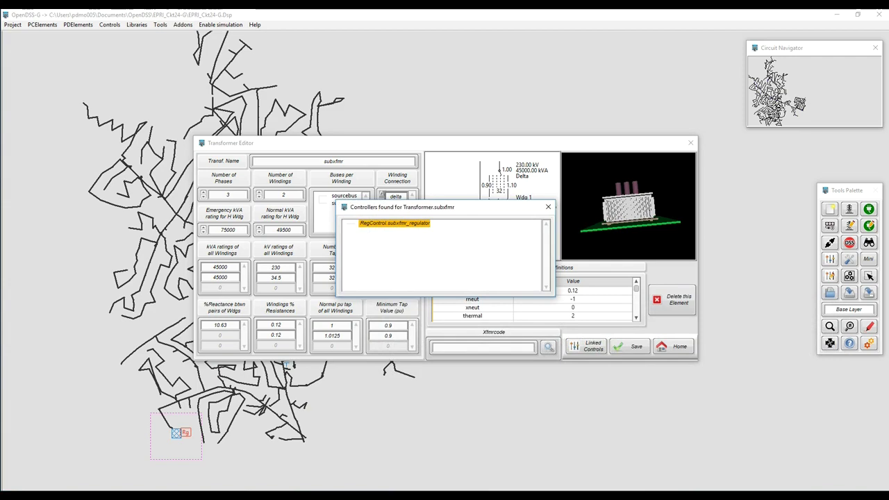
pyautogui.doubleClick(395, 223)
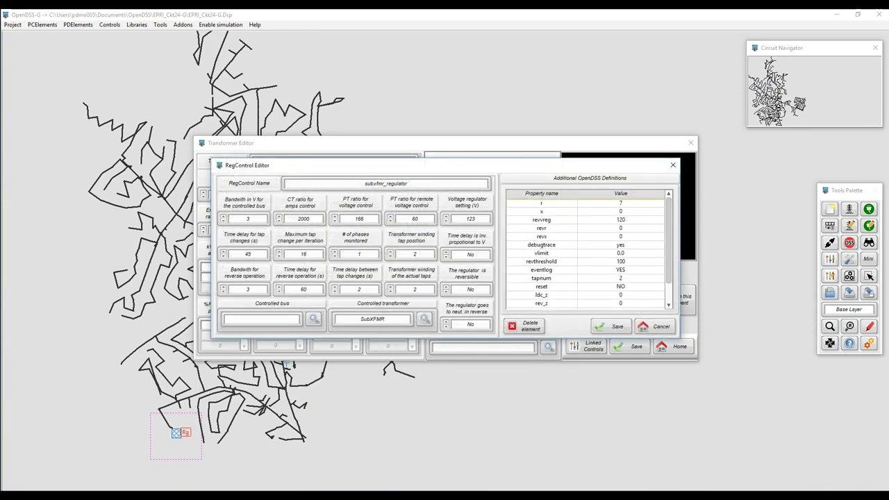
pyautogui.click(654, 326)
pyautogui.click(673, 347)
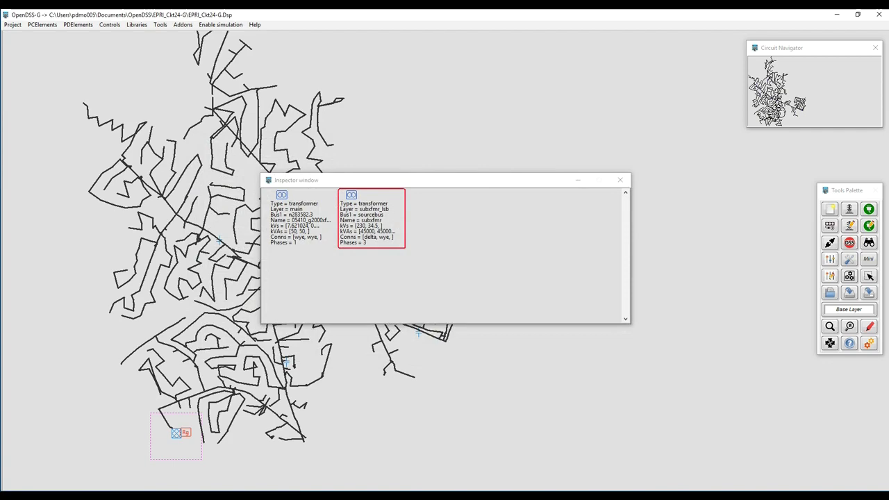
# Locate transformer subxfmr and the single-phase 50 kVA transformer in the circuit from the inspector list.
pyautogui.rightClick(375, 209)
pyautogui.click(399, 224)
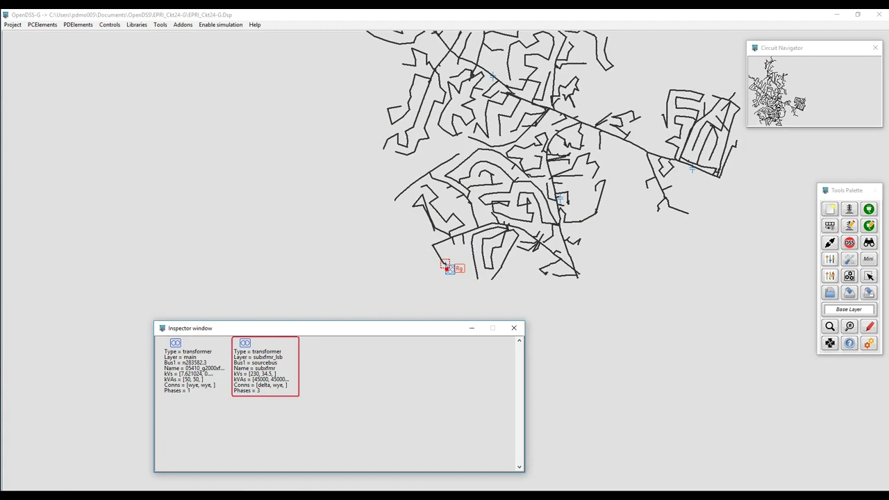
pyautogui.rightClick(181, 363)
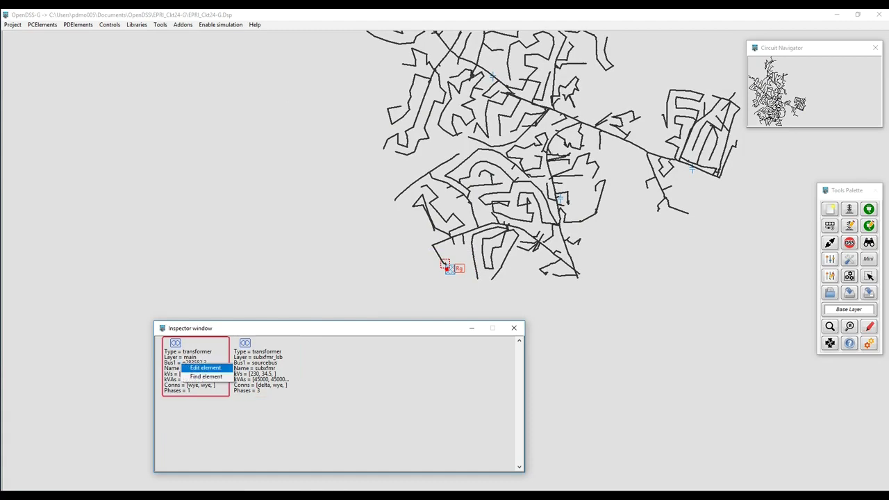
pyautogui.click(206, 377)
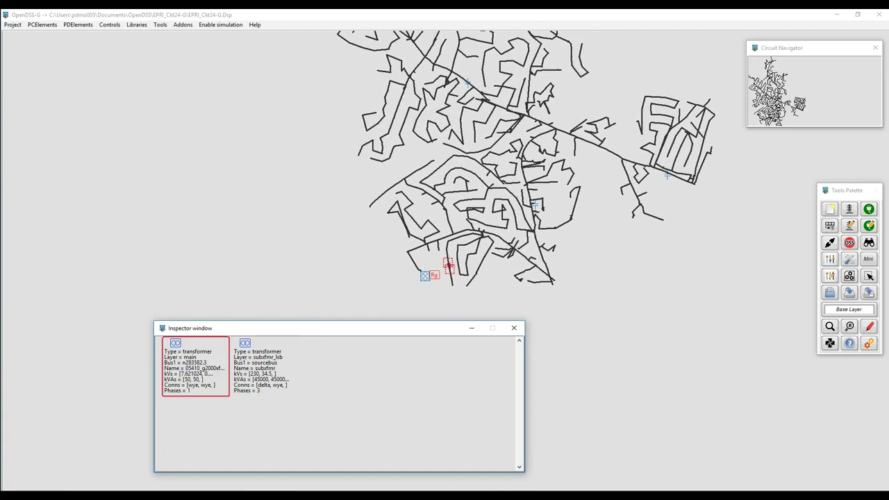
# Run the inspector on a rectangular area around the end of the branch south of the eastern block and examine the listed lines.
pyautogui.click(514, 328)
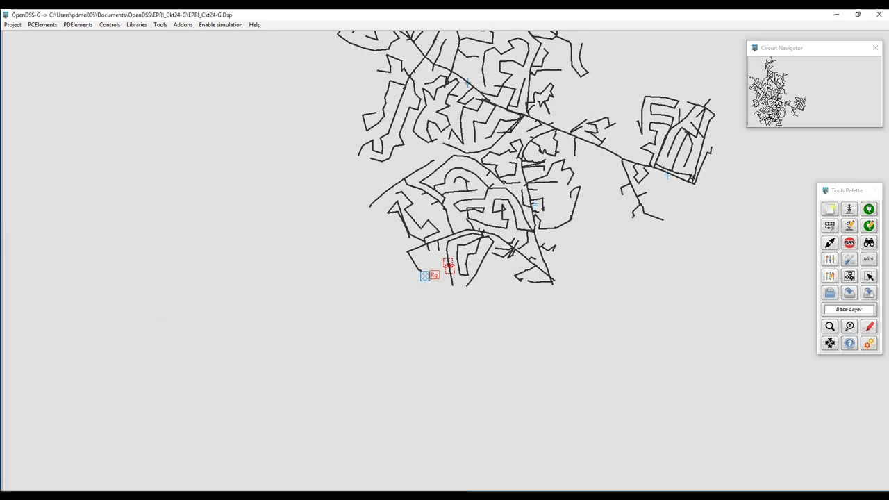
pyautogui.click(850, 276)
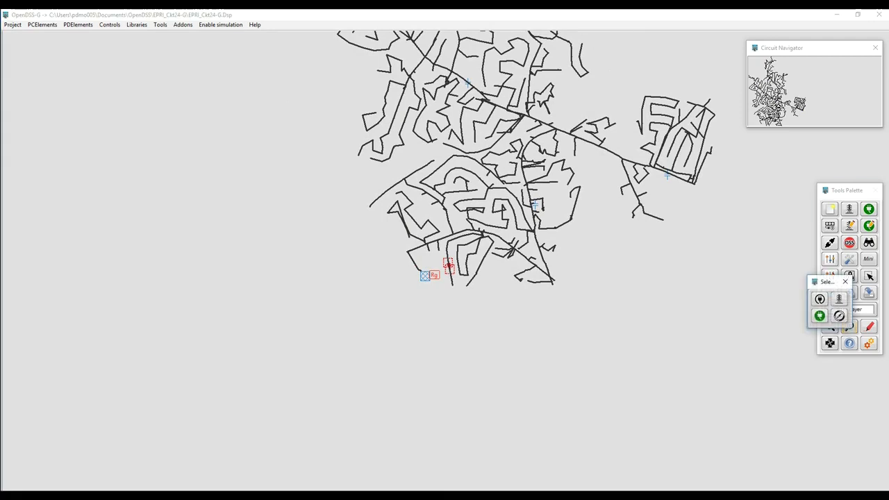
pyautogui.click(821, 299)
pyautogui.click(448, 275)
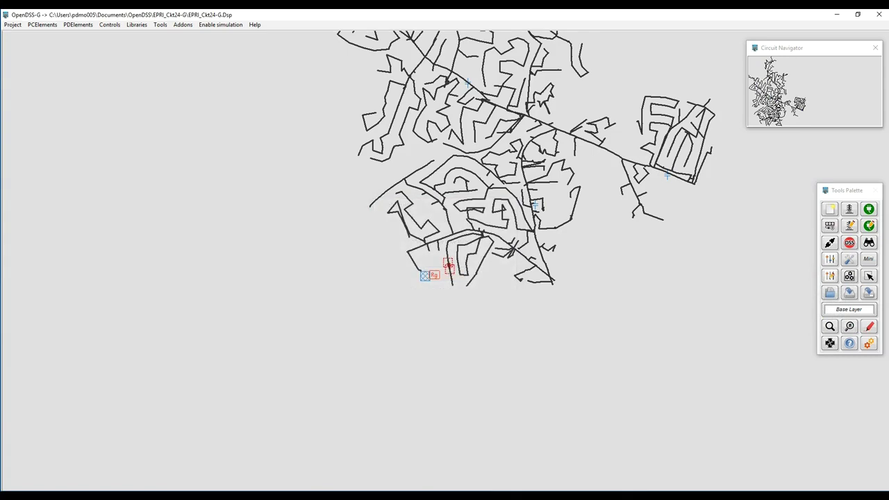
pyautogui.moveTo(624, 197); pyautogui.dragTo(691, 243)
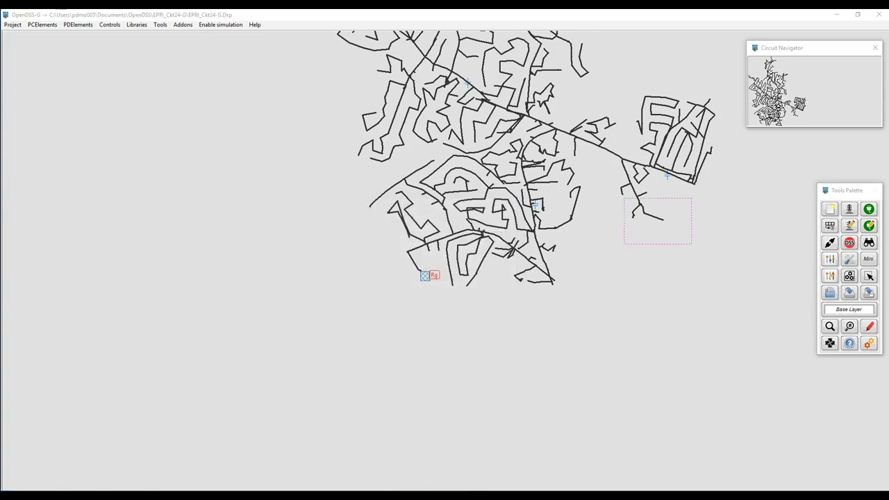
pyautogui.moveTo(477, 180); pyautogui.dragTo(254, 106)
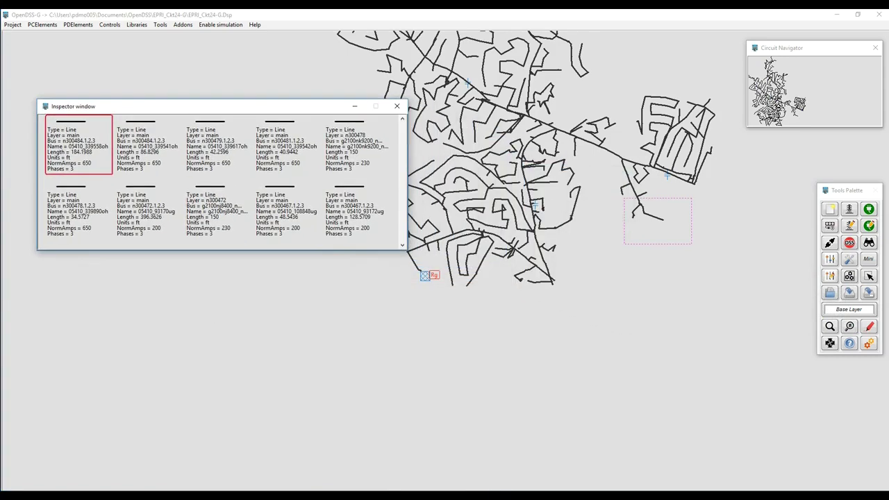
pyautogui.moveTo(402, 137); pyautogui.dragTo(403, 142)
pyautogui.scroll(-2, 222, 181)
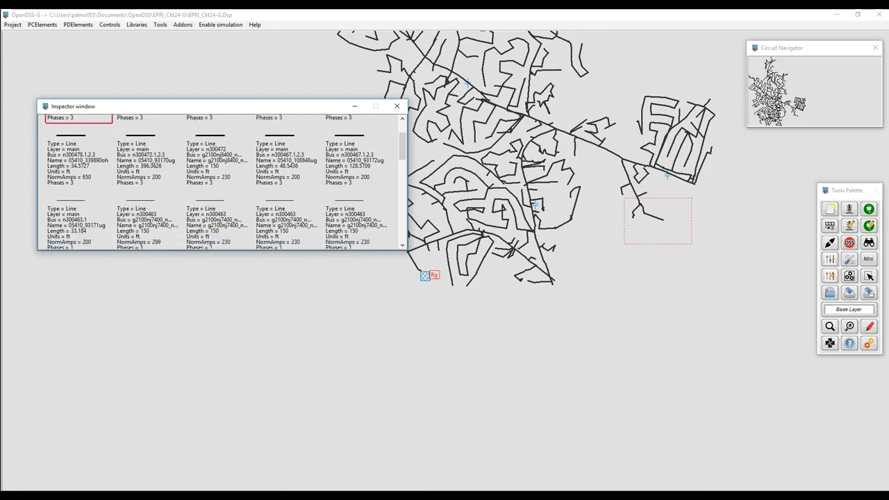
# Open three-phase line g2100nj8400_n300472_sec_1 for editing, review its additional OpenDSS definitions, and leave the editor and inspector without saving.
pyautogui.click(218, 223)
pyautogui.scroll(-2, 218, 222)
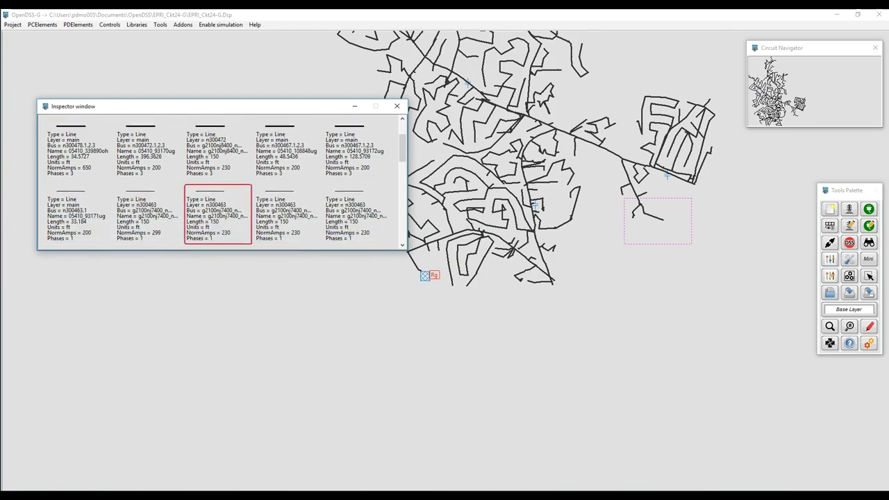
pyautogui.rightClick(214, 154)
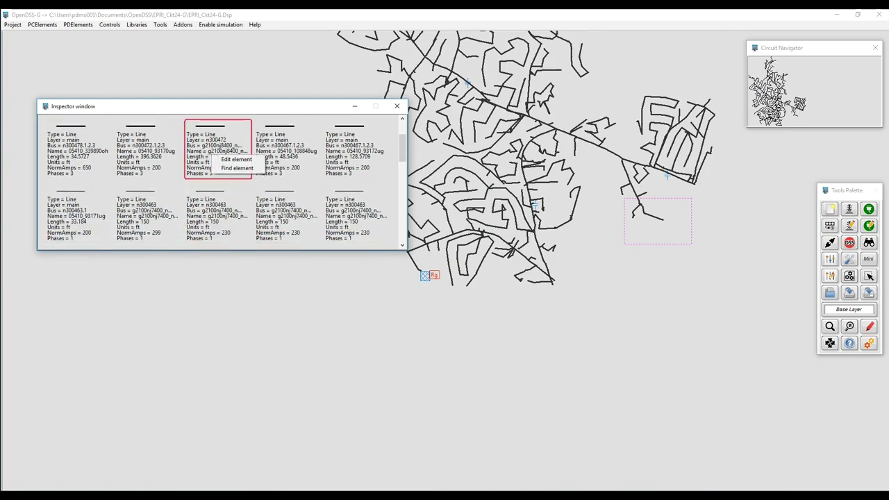
pyautogui.click(236, 160)
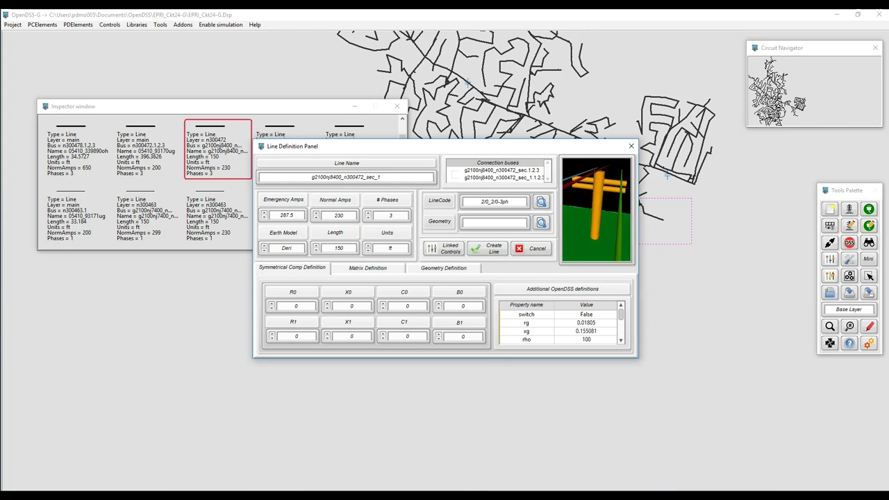
pyautogui.scroll(-4, 561, 326)
pyautogui.scroll(4, 561, 327)
pyautogui.click(631, 145)
pyautogui.click(397, 106)
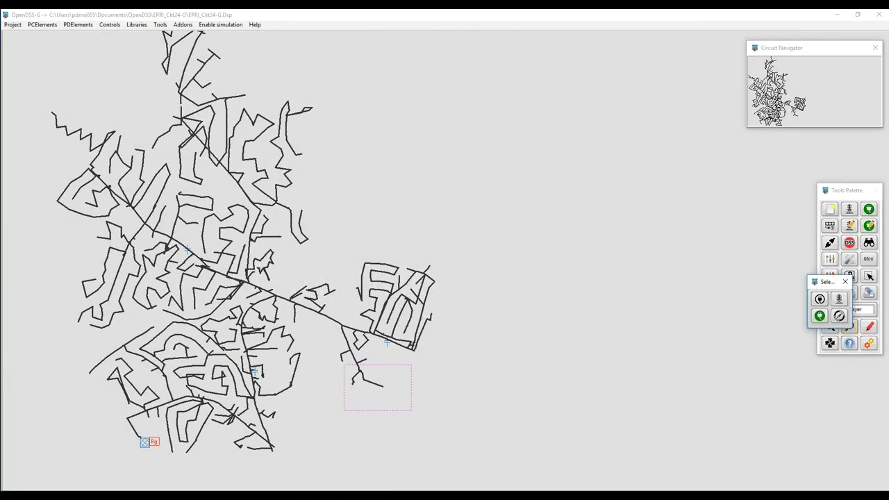
# List the Load objects in the object navigator and examine the bus1 and basefreq properties of load 986250100.
pyautogui.click(839, 316)
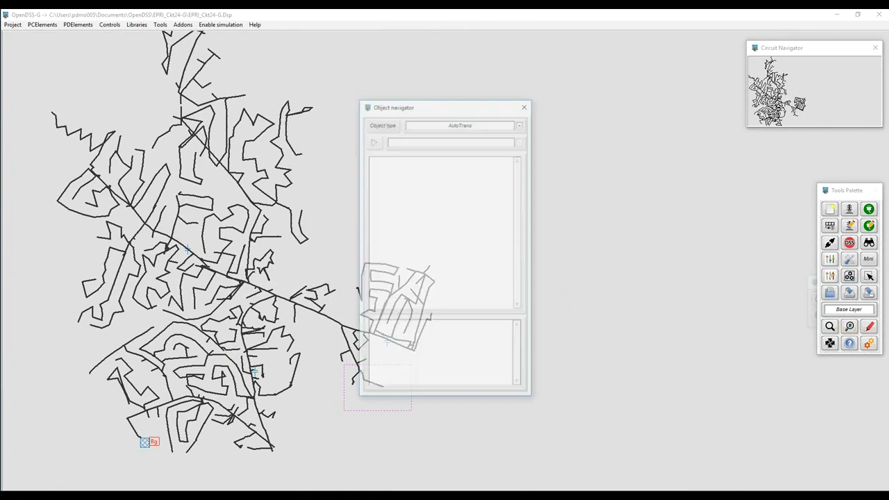
pyautogui.moveTo(470, 104); pyautogui.dragTo(790, 30)
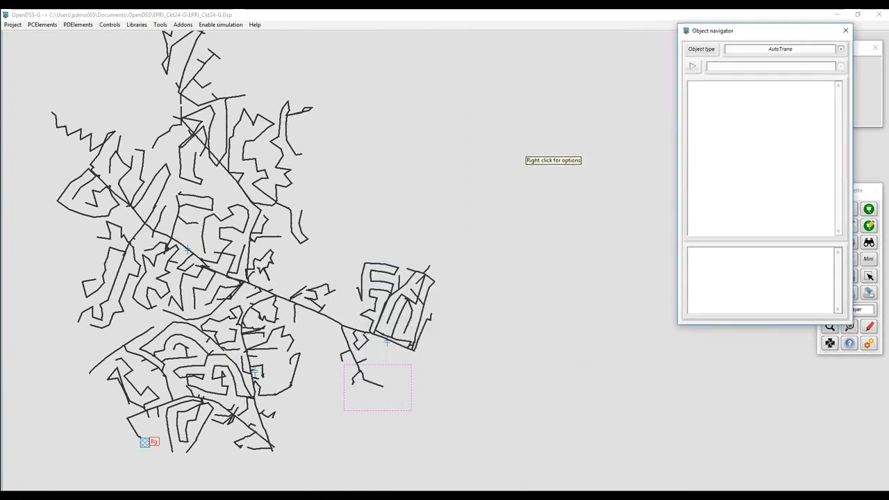
pyautogui.click(792, 49)
pyautogui.write('Load')
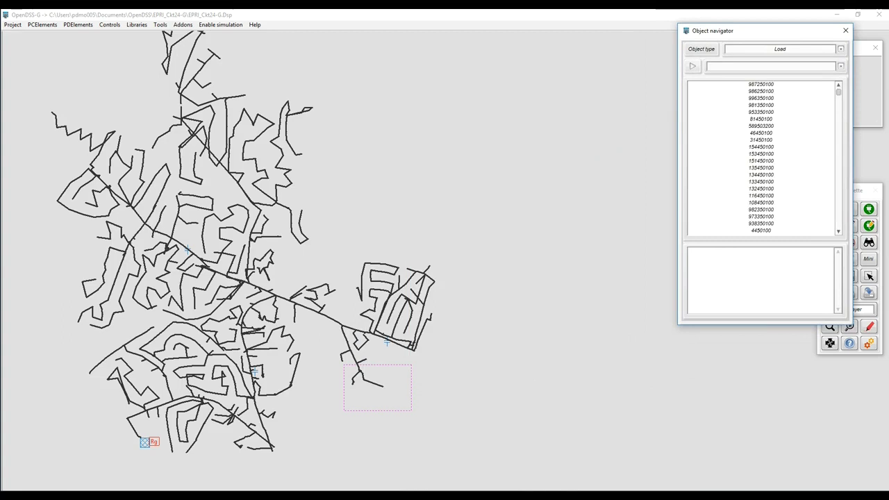
pyautogui.click(762, 91)
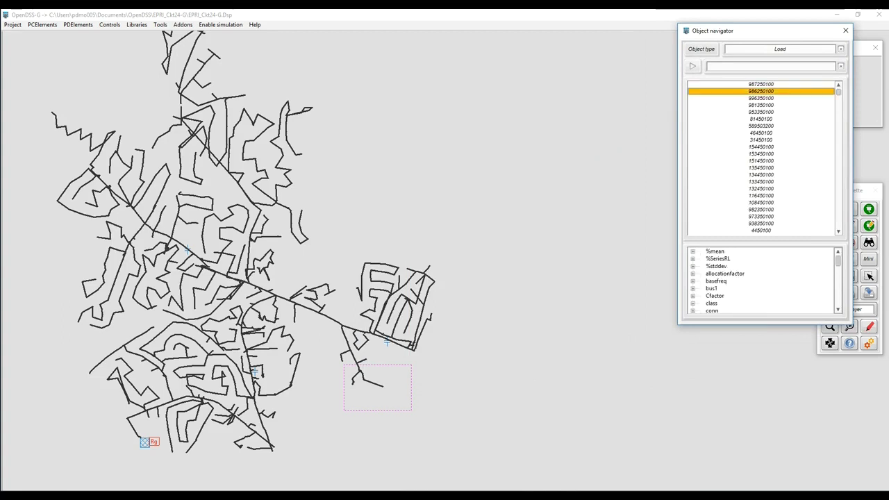
pyautogui.click(692, 288)
pyautogui.click(693, 281)
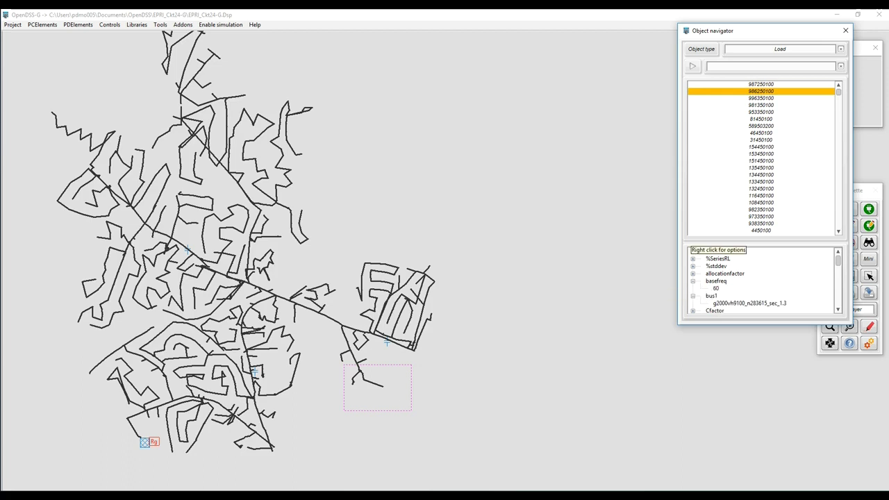
# Show load 986250100 on the circuit and review it in the load editor without saving.
pyautogui.rightClick(763, 90)
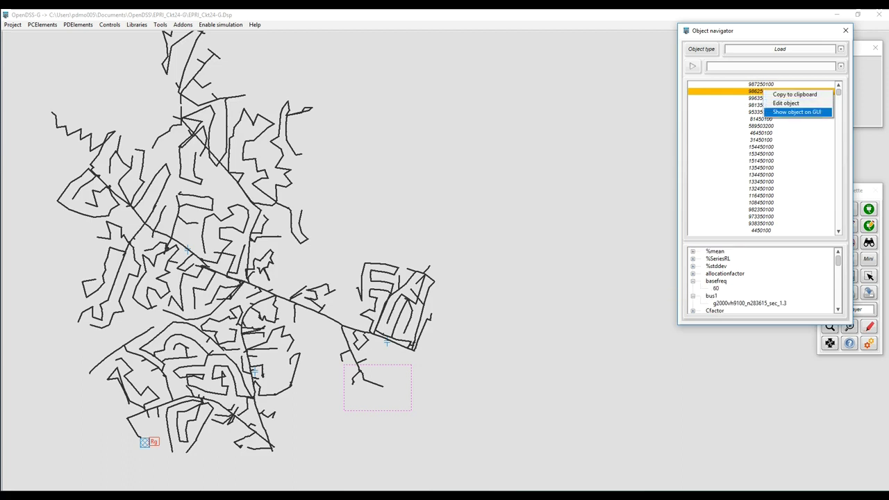
pyautogui.click(792, 114)
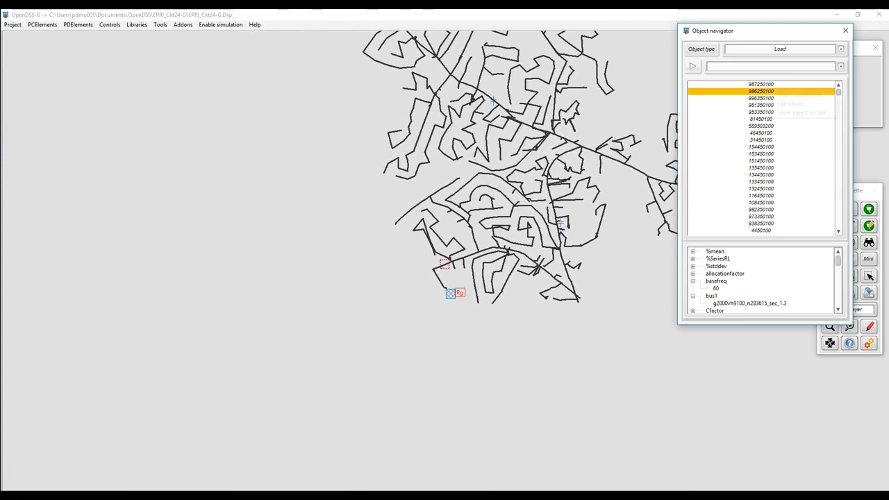
pyautogui.rightClick(768, 91)
pyautogui.click(792, 104)
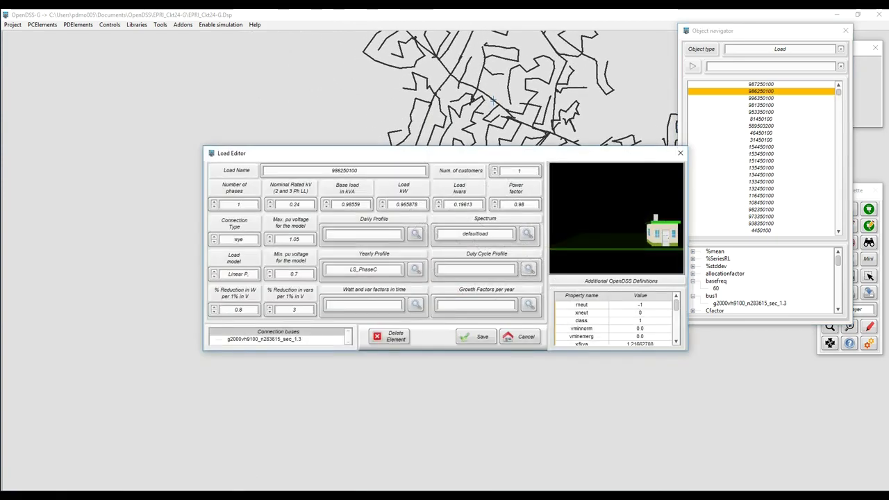
pyautogui.click(680, 153)
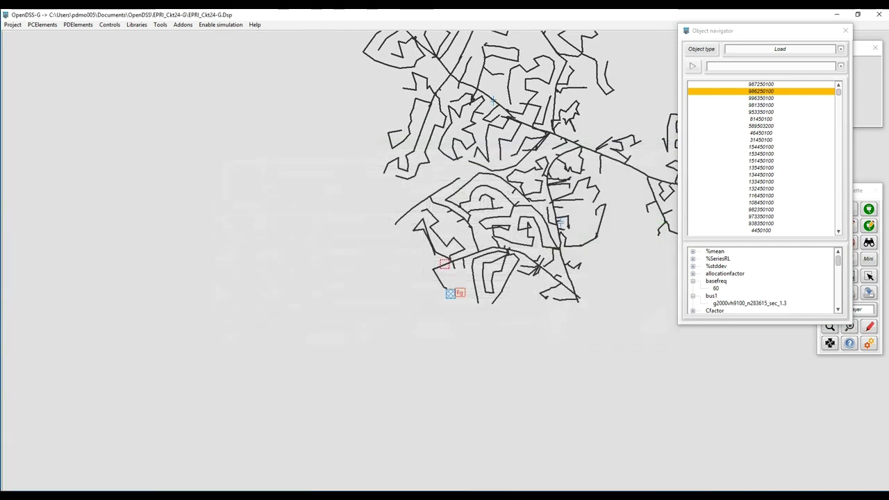
# Copy the name of load 986250100, paste it into Notepad, and discard the note without saving.
pyautogui.rightClick(772, 91)
pyautogui.click(794, 96)
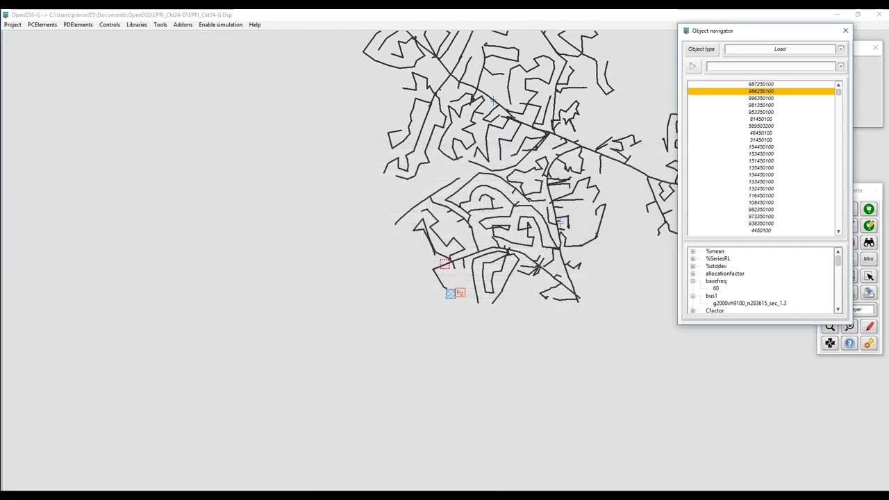
pyautogui.hotkey('ctrl', 'v')
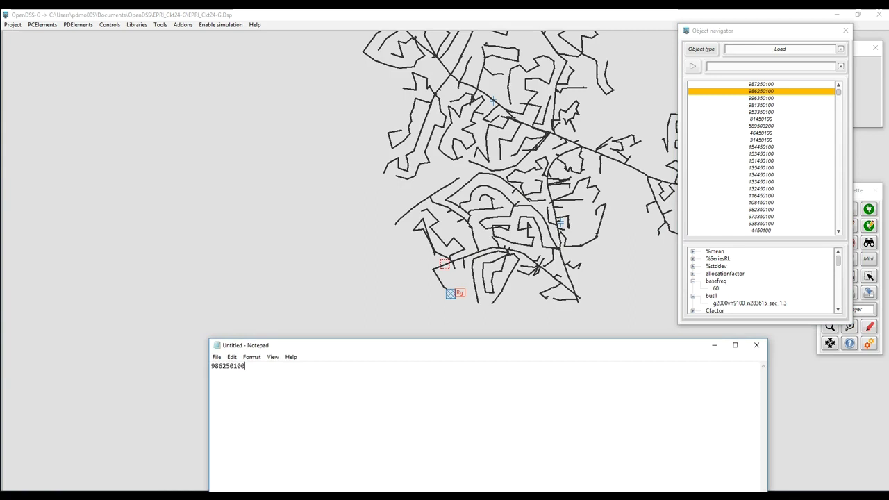
pyautogui.moveTo(455, 349); pyautogui.dragTo(417, 252)
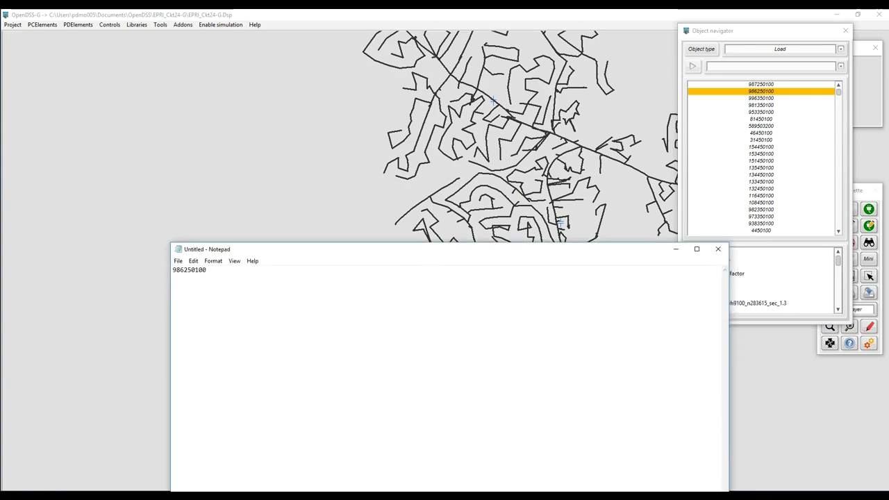
pyautogui.click(719, 249)
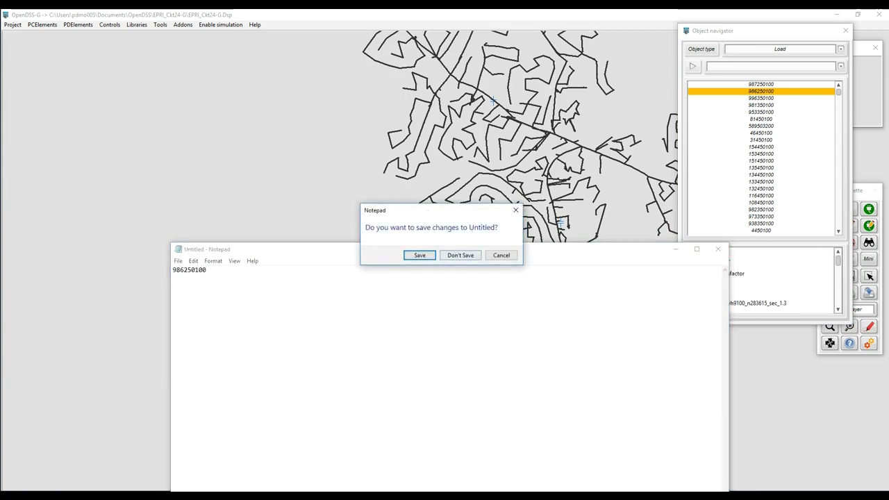
pyautogui.click(461, 255)
# Copy the name of load 251256358 from further down the load list.
pyautogui.moveTo(838, 92); pyautogui.dragTo(838, 172)
pyautogui.click(767, 155)
pyautogui.rightClick(766, 154)
pyautogui.click(795, 158)
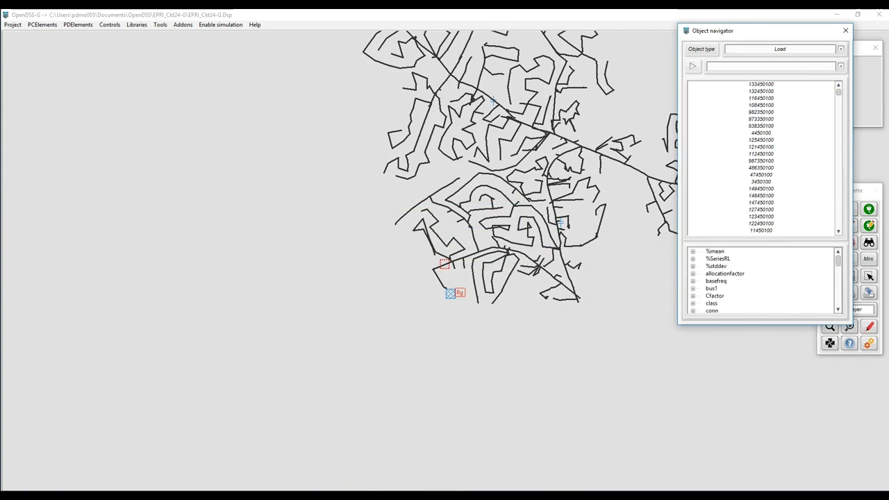
# Return to the start of the load list and search for load 251256358 using the copied name.
pyautogui.click(760, 84)
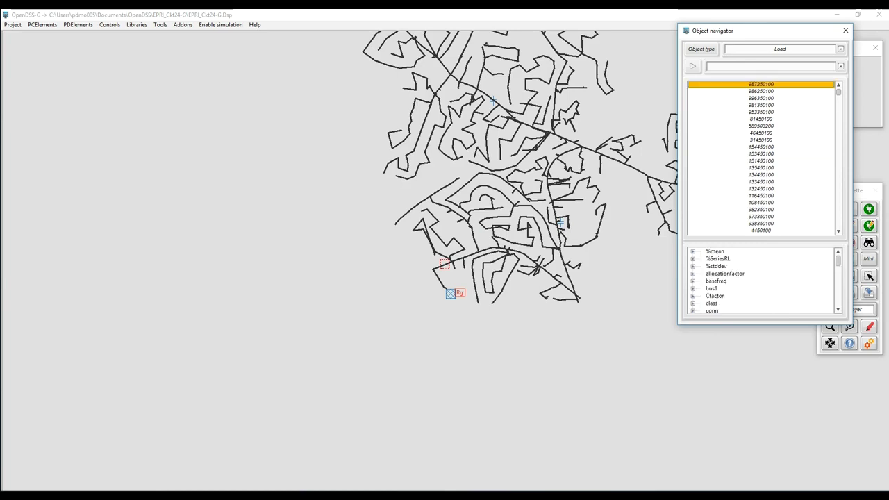
pyautogui.click(771, 66)
pyautogui.hotkey('ctrl', 'v')
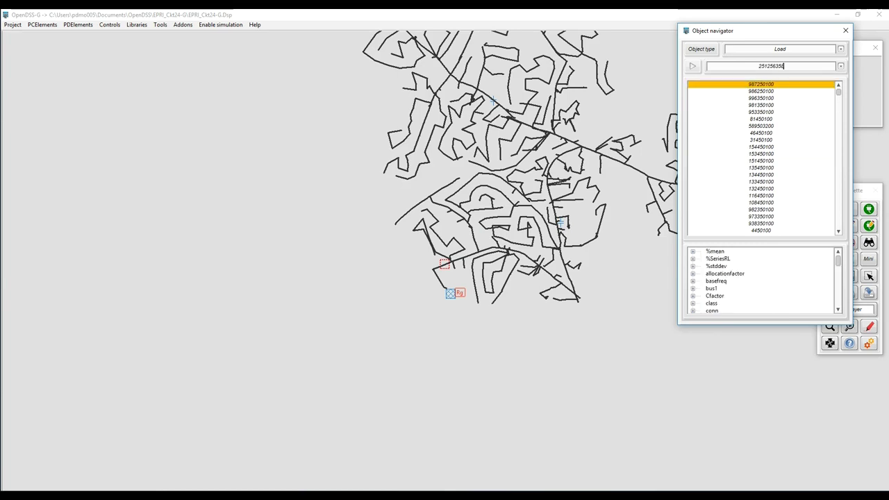
pyautogui.press('Return')
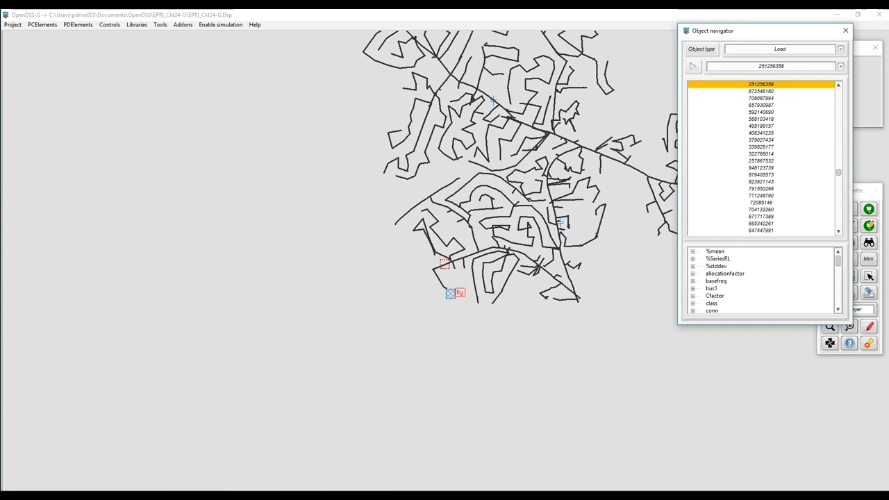
# Examine the basefreq property of load 251256358 and show the load on the circuit.
pyautogui.click(694, 282)
pyautogui.rightClick(771, 84)
pyautogui.click(799, 106)
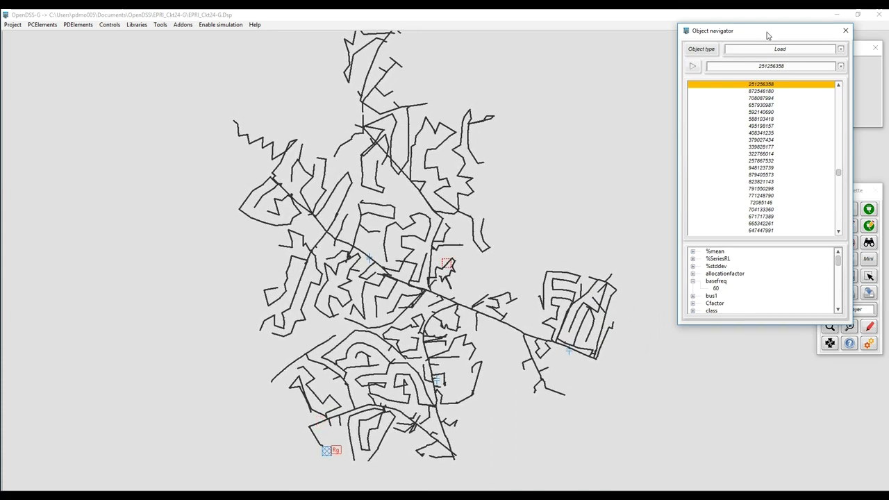
# Place a second object navigator beside the first and list the Load objects in it.
pyautogui.moveTo(768, 33); pyautogui.dragTo(721, 45)
pyautogui.click(870, 276)
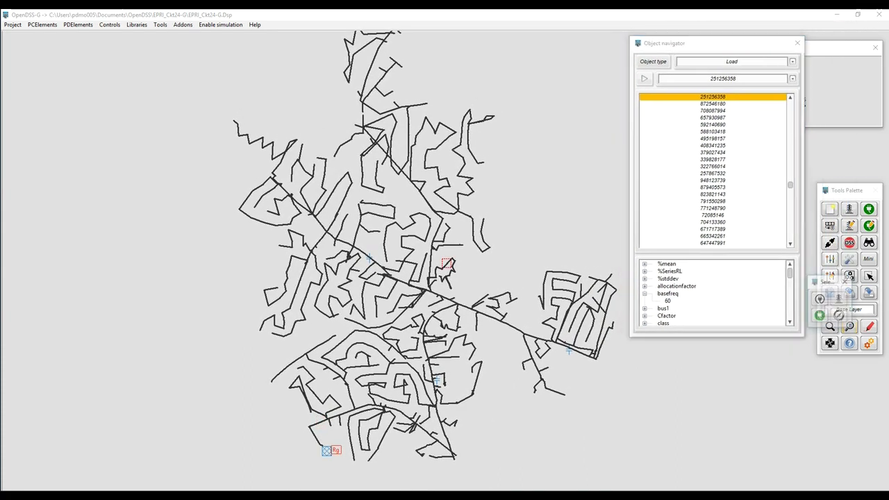
pyautogui.click(839, 316)
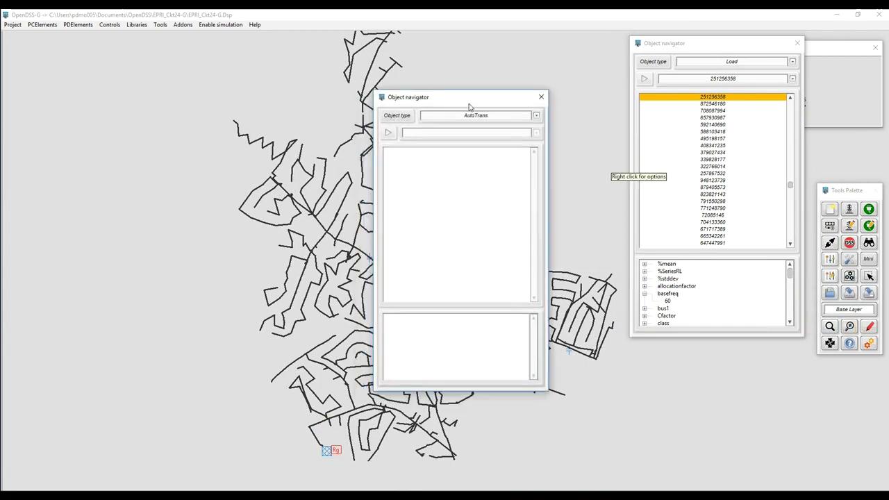
pyautogui.moveTo(468, 107); pyautogui.dragTo(562, 43)
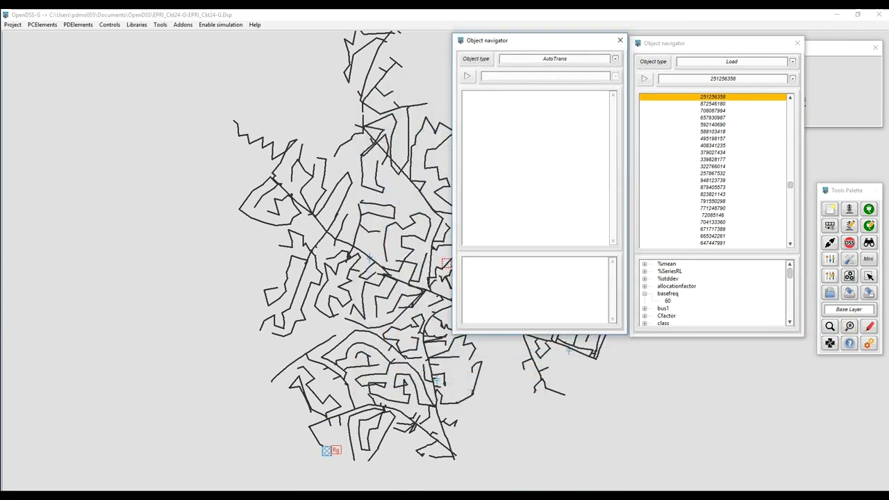
pyautogui.doubleClick(555, 59)
pyautogui.write('Load')
pyautogui.press('Return')
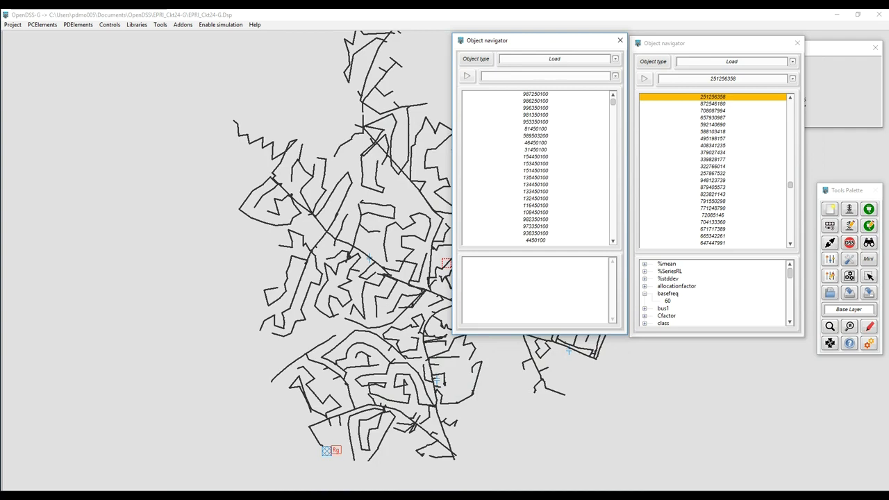
# Compare the kW property of load 981350100 with that of load 251256358 in the two object navigators.
pyautogui.click(536, 115)
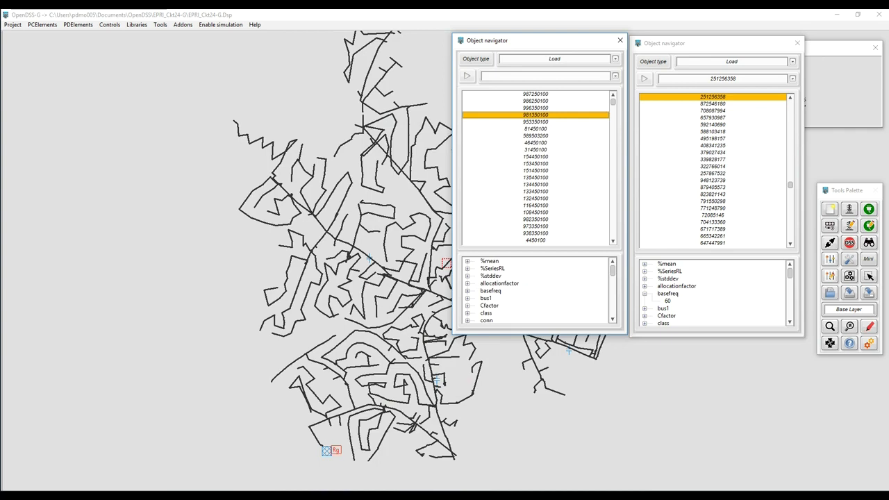
pyautogui.scroll(-4, 538, 291)
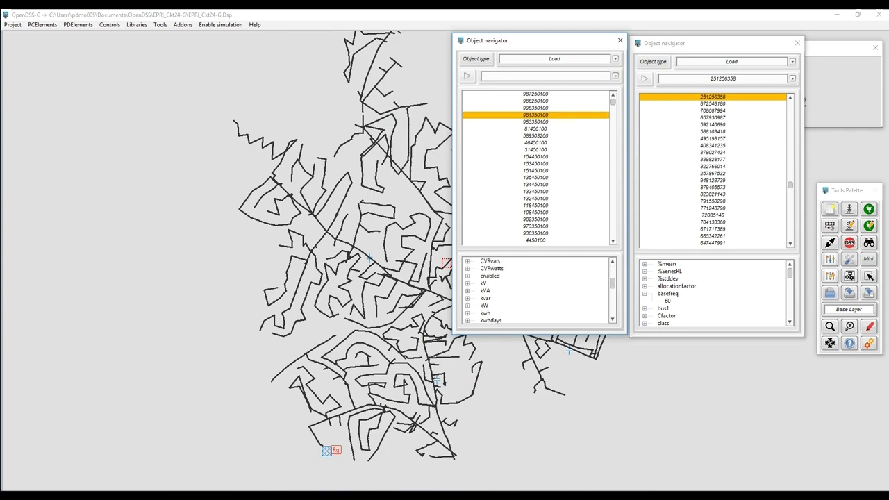
pyautogui.click(468, 306)
pyautogui.scroll(-3, 716, 292)
pyautogui.click(645, 316)
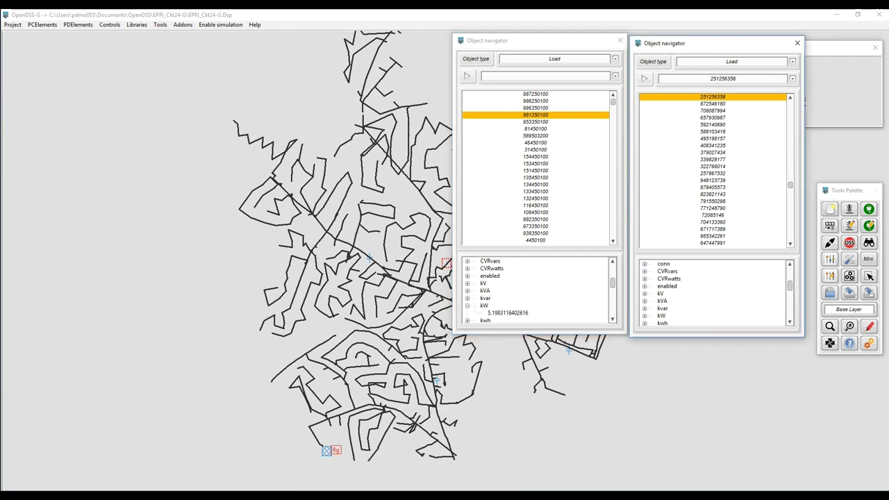
# Expand the kW property of load 251256358 and copy the kW value of load 981350100 to the clipboard.
pyautogui.scroll(-2, 645, 316)
pyautogui.click(684, 279)
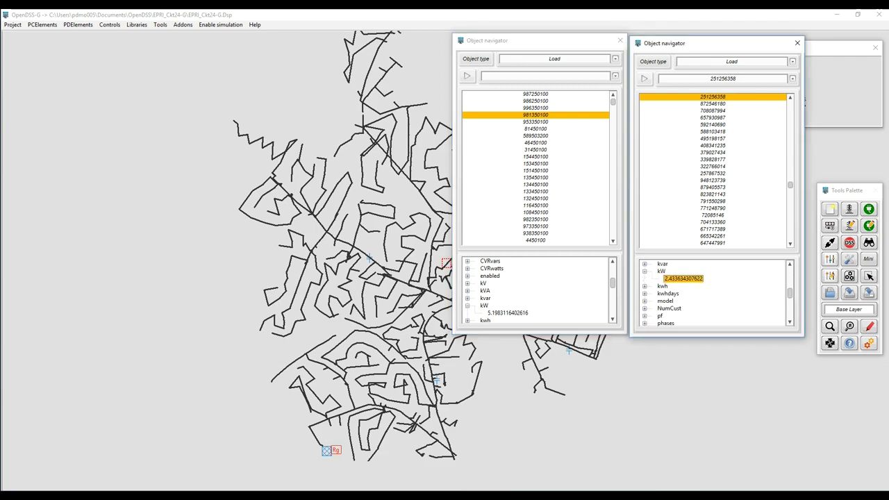
pyautogui.click(522, 313)
pyautogui.rightClick(524, 313)
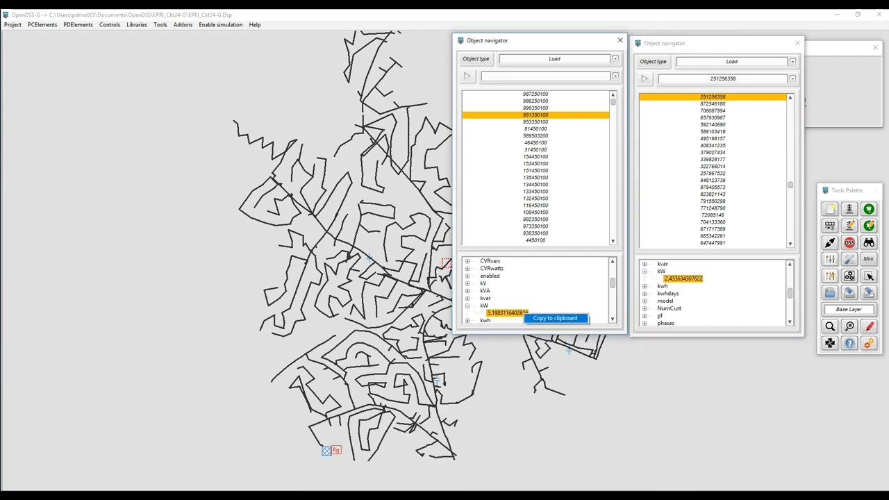
pyautogui.click(556, 318)
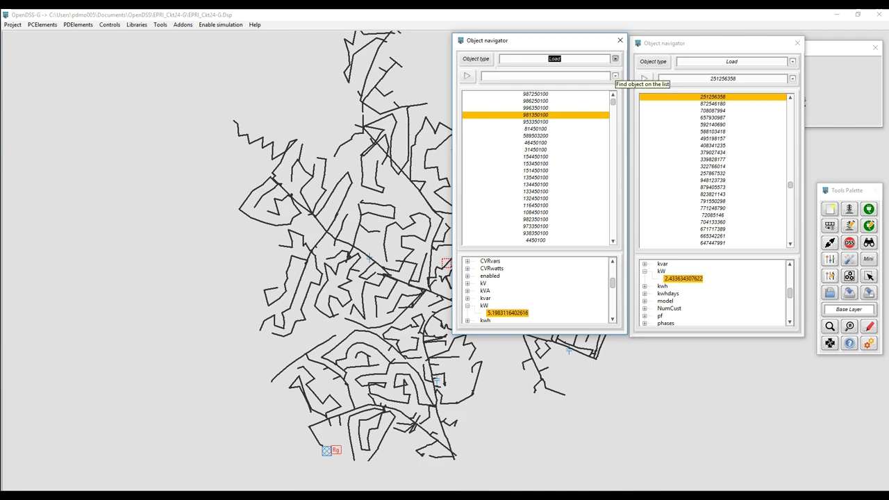
# Switch the first object navigator from Load to Transformer objects.
pyautogui.click(615, 59)
pyautogui.scroll(-2, 556, 101)
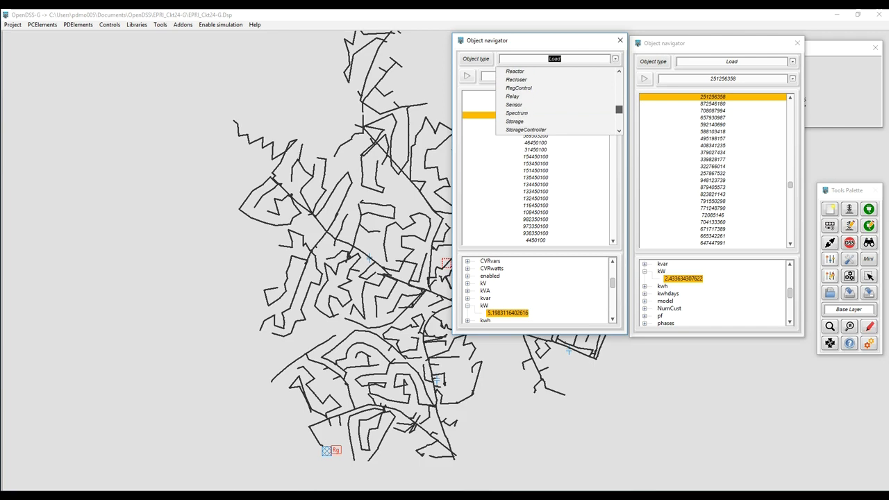
pyautogui.moveTo(619, 105); pyautogui.dragTo(619, 115)
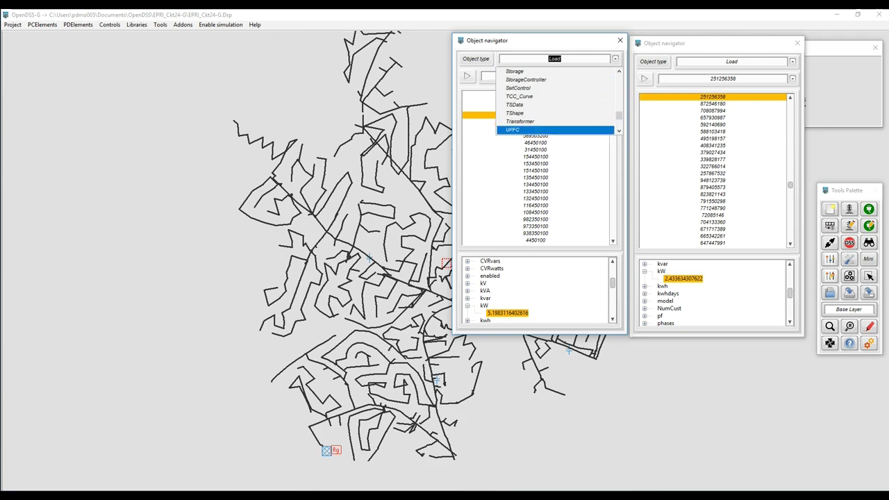
pyautogui.click(556, 122)
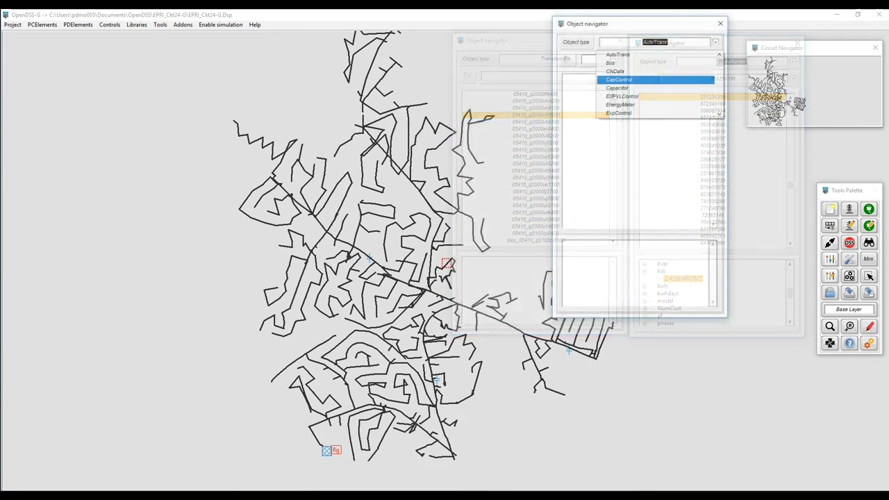
# List the Transformer objects in a new object navigator and select transformer 05410_g2000uj0800.
pyautogui.write('Transformer')
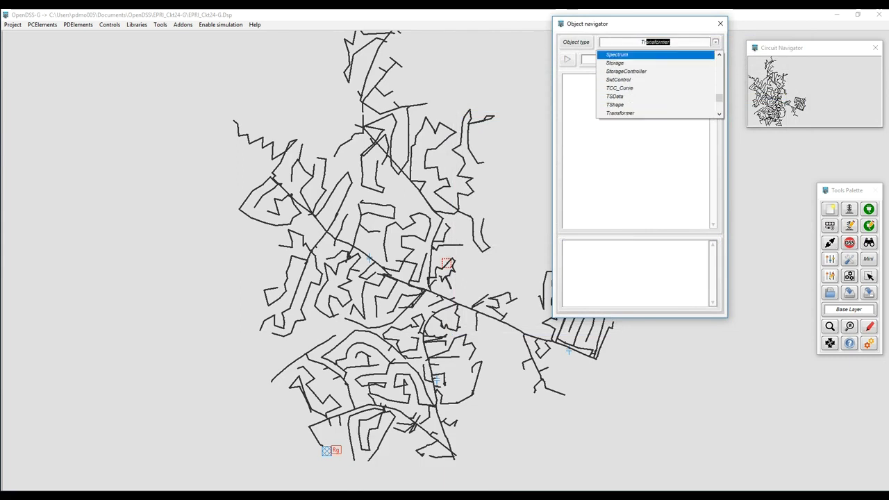
pyautogui.click(719, 114)
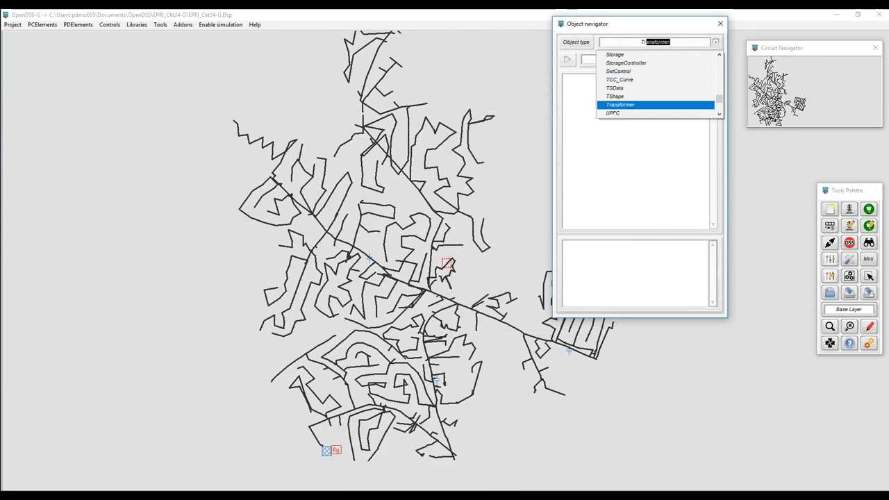
pyautogui.click(620, 105)
pyautogui.click(636, 105)
pyautogui.click(635, 133)
pyautogui.click(636, 182)
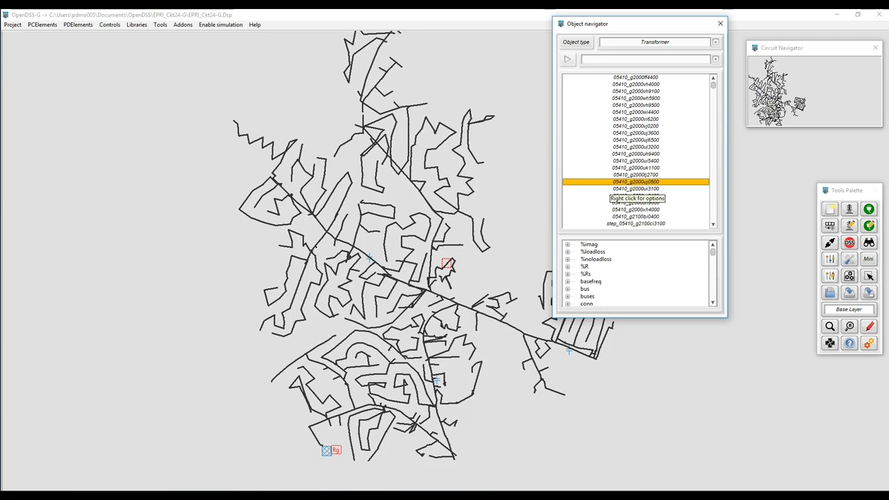
# View transformer 05410_g2000uj0800 in the Transformer Editor, close it without saving, and show the transformer on the circuit.
pyautogui.rightClick(637, 181)
pyautogui.click(658, 192)
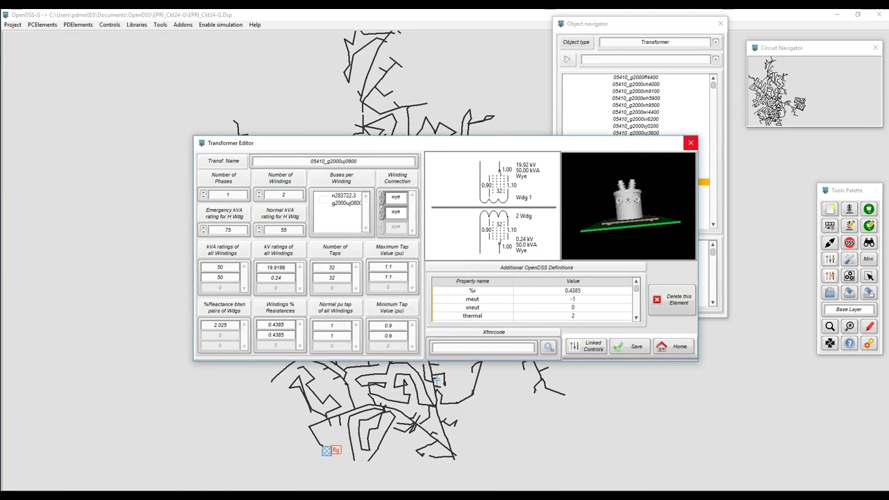
pyautogui.click(690, 143)
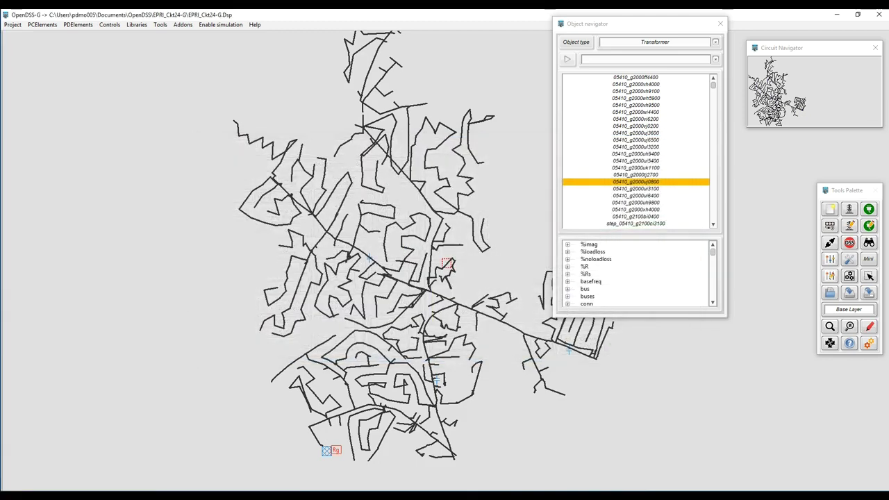
pyautogui.rightClick(634, 181)
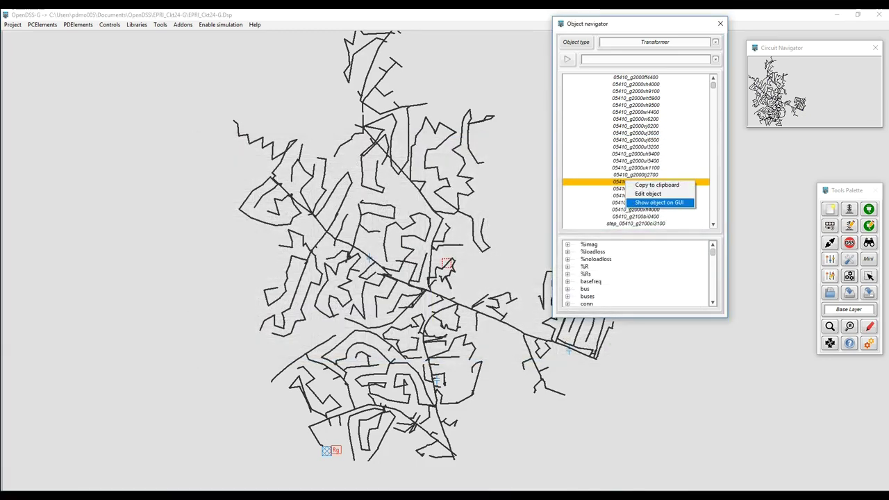
pyautogui.click(659, 202)
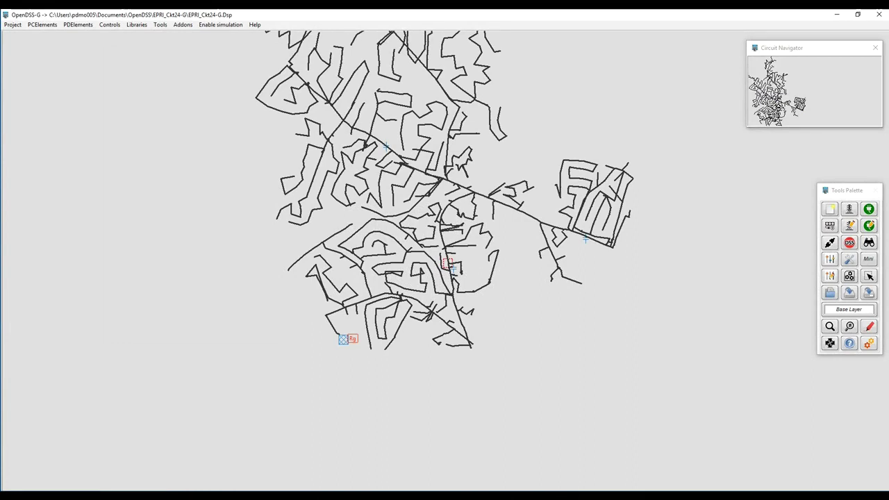
# Inspect bus n292388 beside the capacitor on the southern feeder and move the inspector window away from the capacitor.
pyautogui.rightClick(538, 304)
pyautogui.click(556, 326)
pyautogui.moveTo(424, 235); pyautogui.dragTo(528, 334)
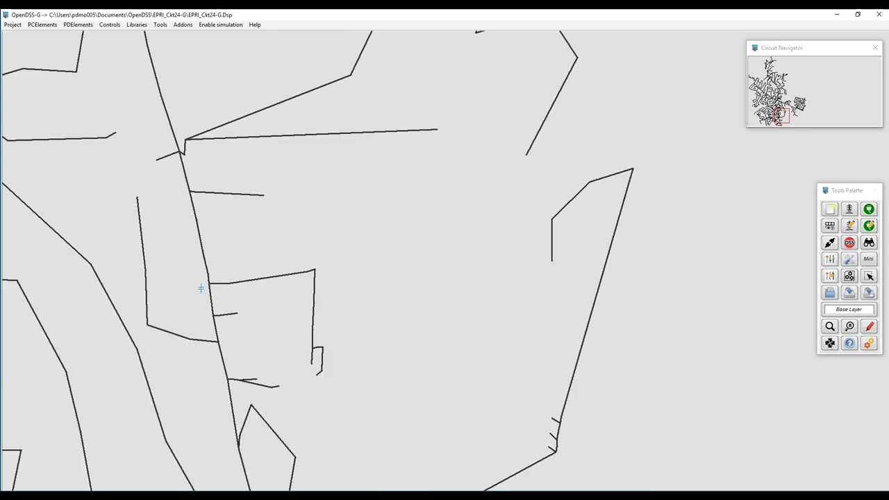
pyautogui.rightClick(201, 287)
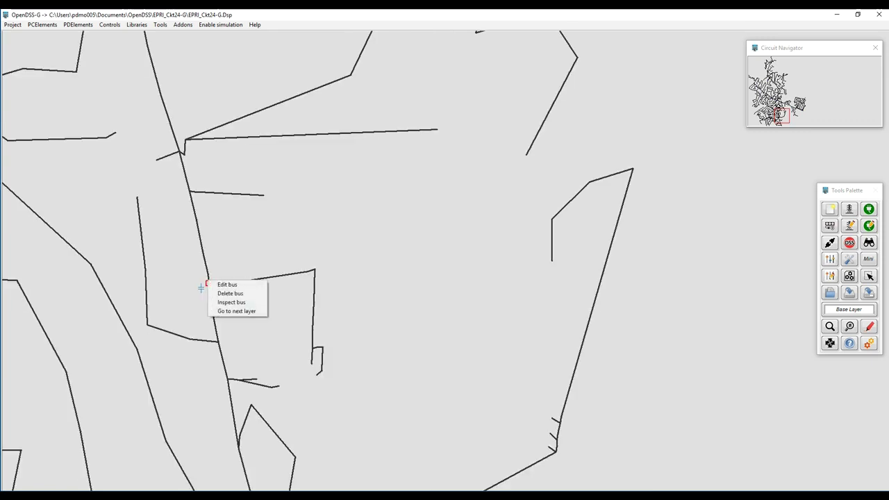
pyautogui.press('Down')
pyautogui.press('Down')
pyautogui.press('Down')
pyautogui.press('Return')
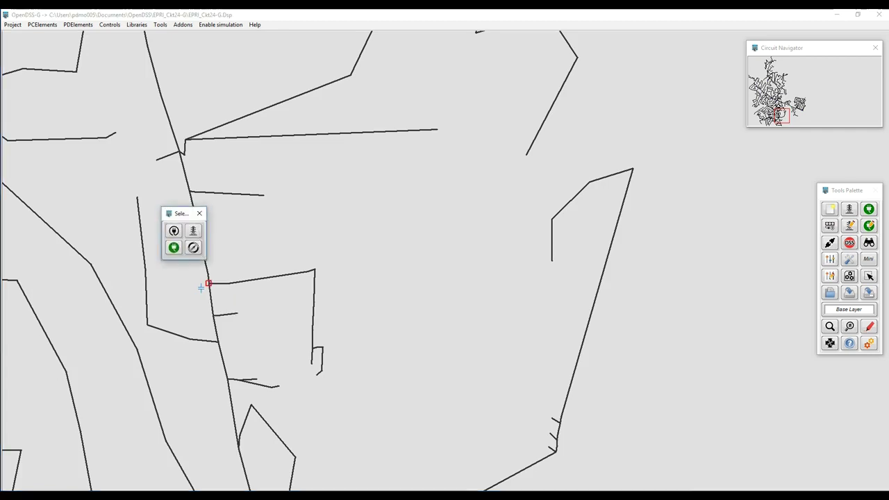
pyautogui.click(193, 247)
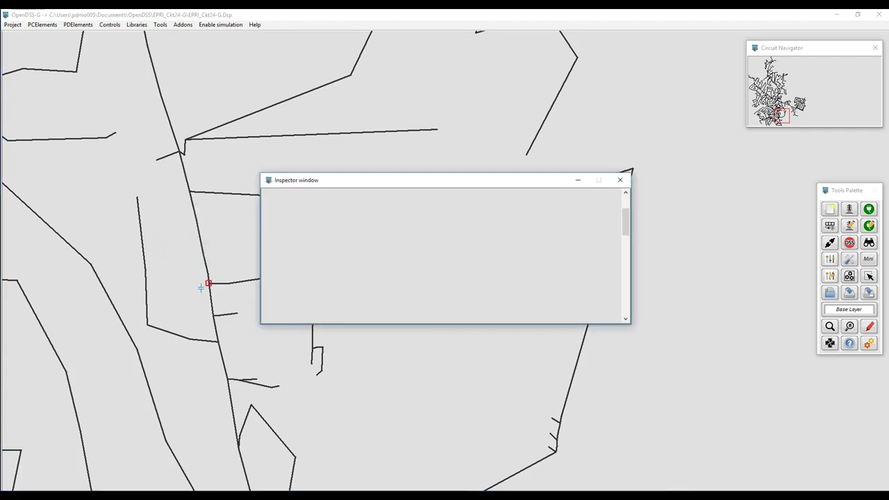
pyautogui.moveTo(445, 181)
pyautogui.mouseDown()
pyautogui.moveTo(491, 173)
pyautogui.moveTo(541, 148)
pyautogui.mouseUp()
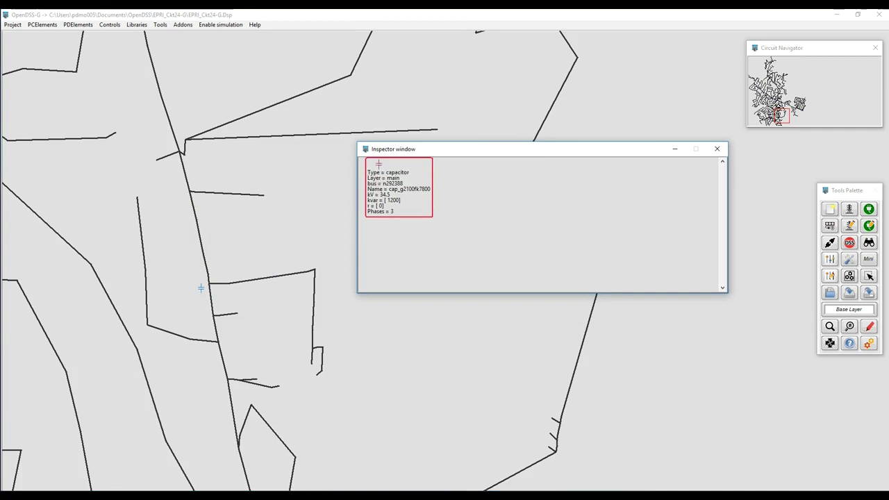
# Open capacitor cap_g2100fk7800 from the inspector in the Capacitor Editor and close the editor without changes.
pyautogui.rightClick(394, 185)
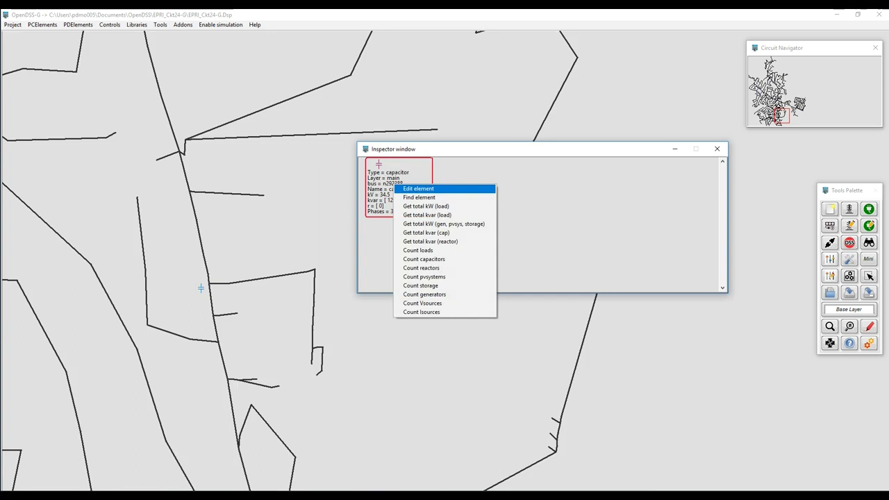
pyautogui.click(418, 189)
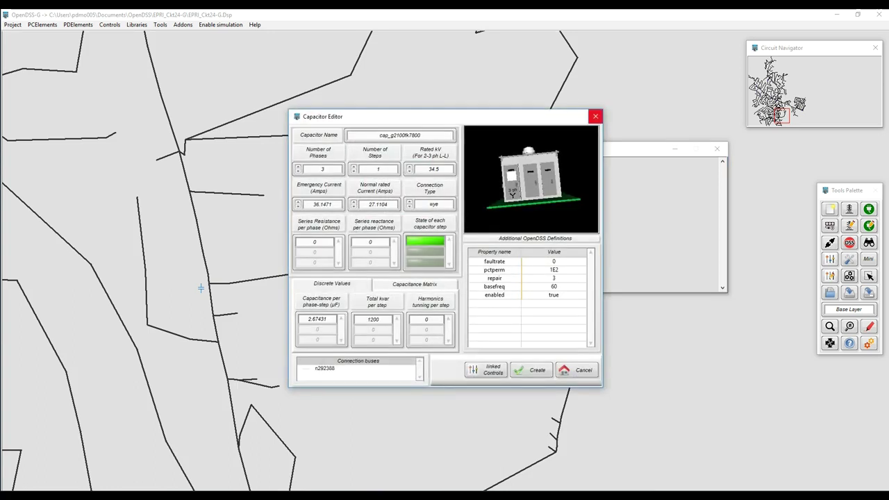
pyautogui.click(595, 116)
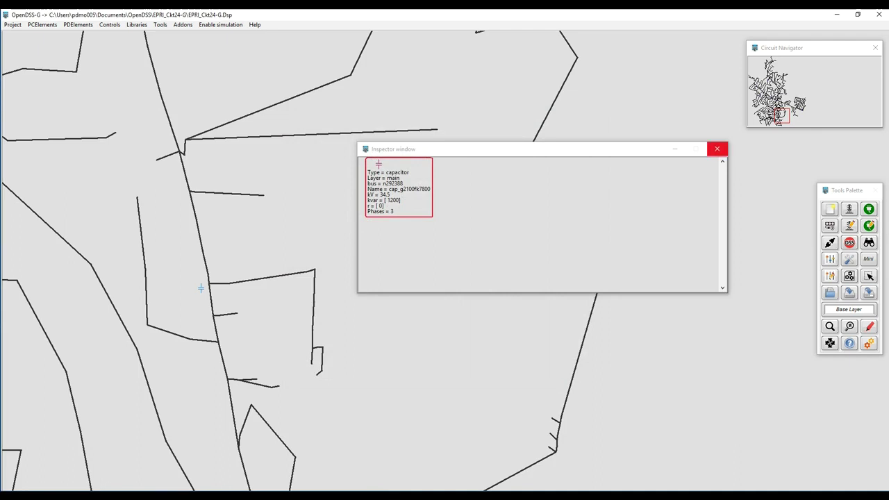